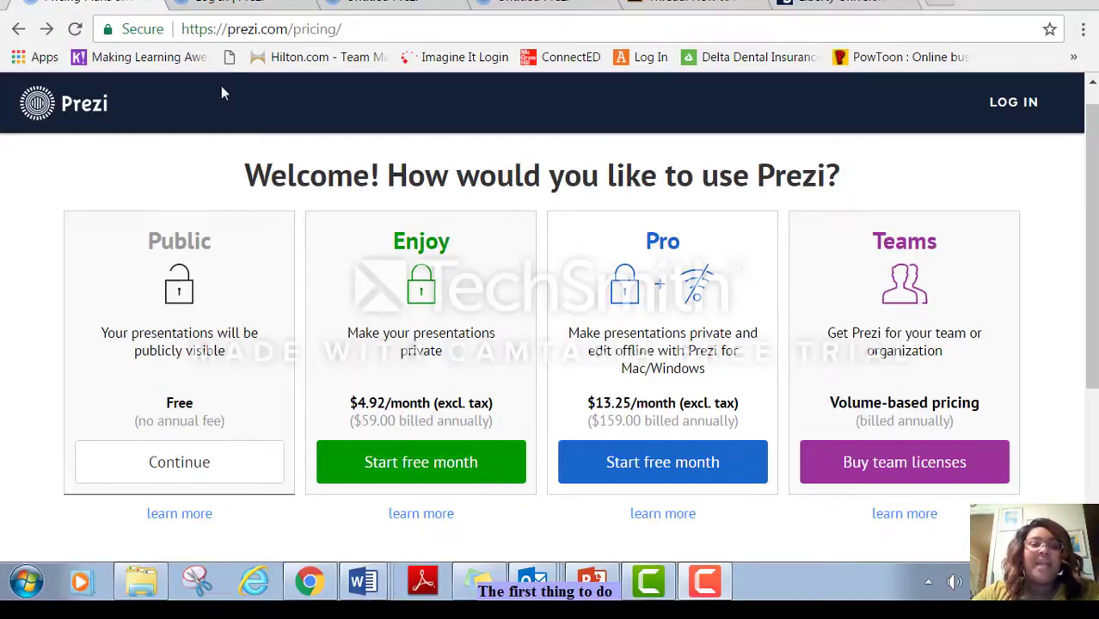
Log in to the Prezi account with the prefilled credentials and create a new prezi.
{"action": "left_click", "coordinate": [230, 2]}
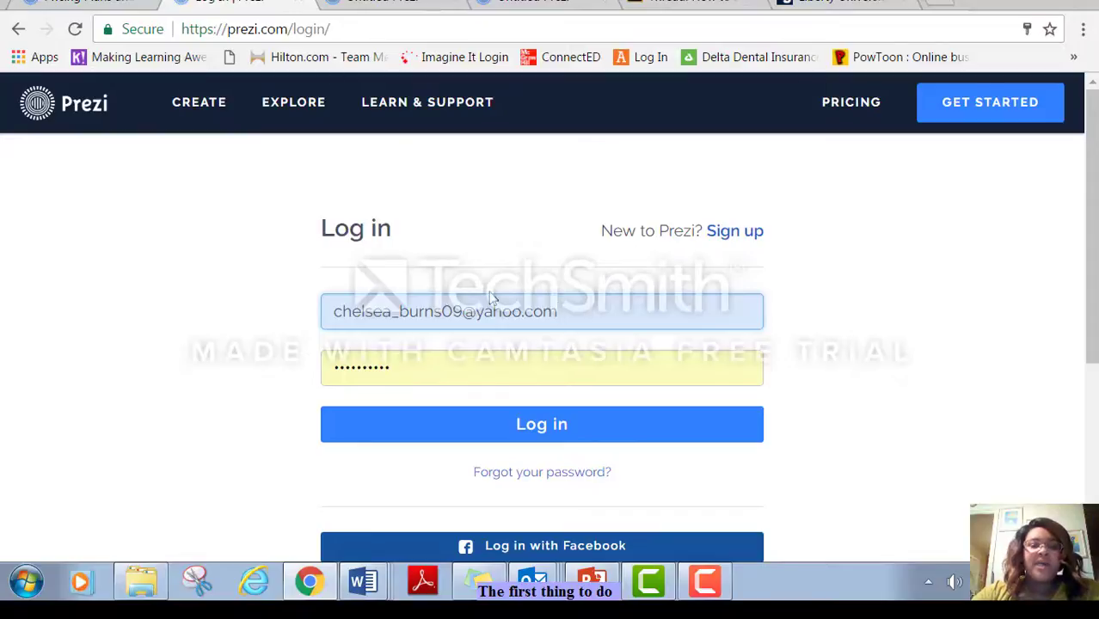
{"action": "left_click", "coordinate": [557, 428]}
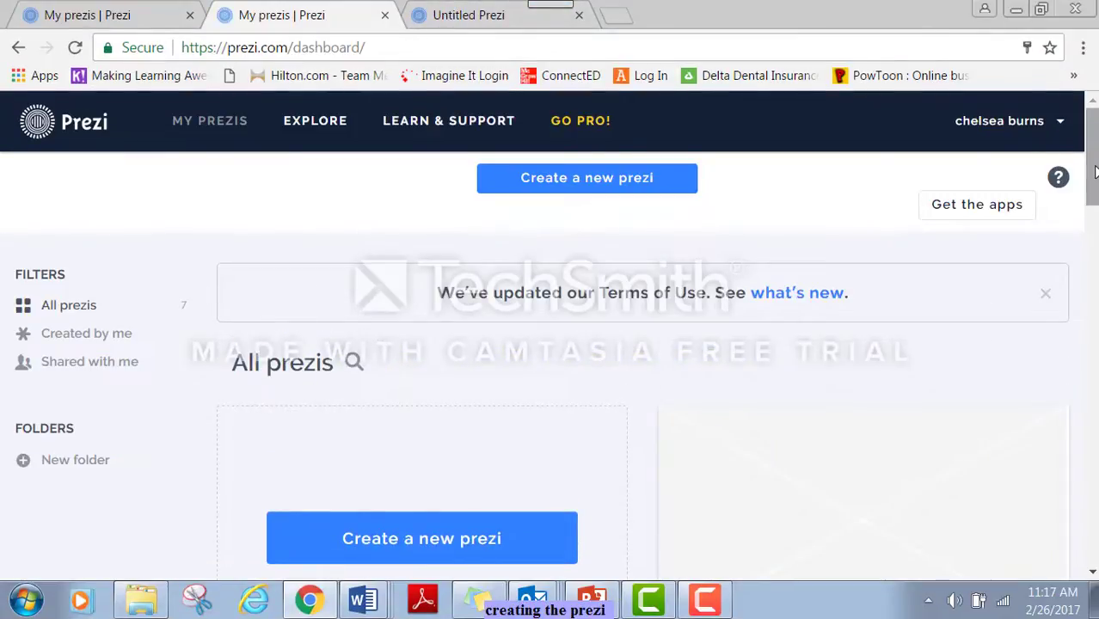
{"action": "mouse_move", "coordinate": [1094, 172]}
{"action": "left_mouse_down"}
{"action": "mouse_move", "coordinate": [1094, 231]}
{"action": "mouse_move", "coordinate": [1095, 163]}
{"action": "left_mouse_up"}
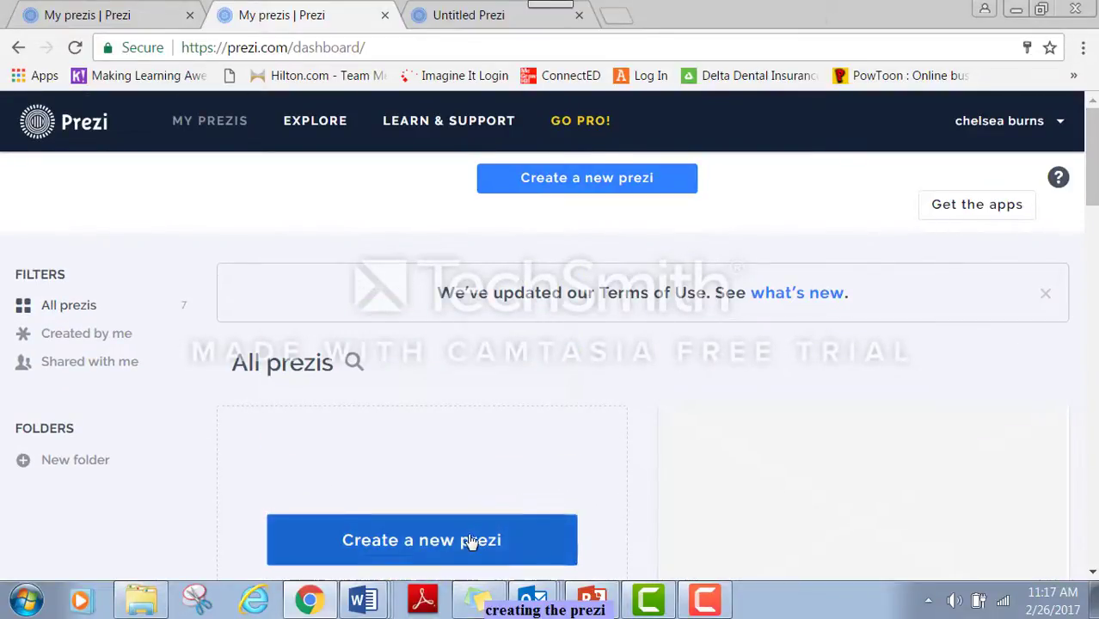
{"action": "left_click", "coordinate": [471, 541]}
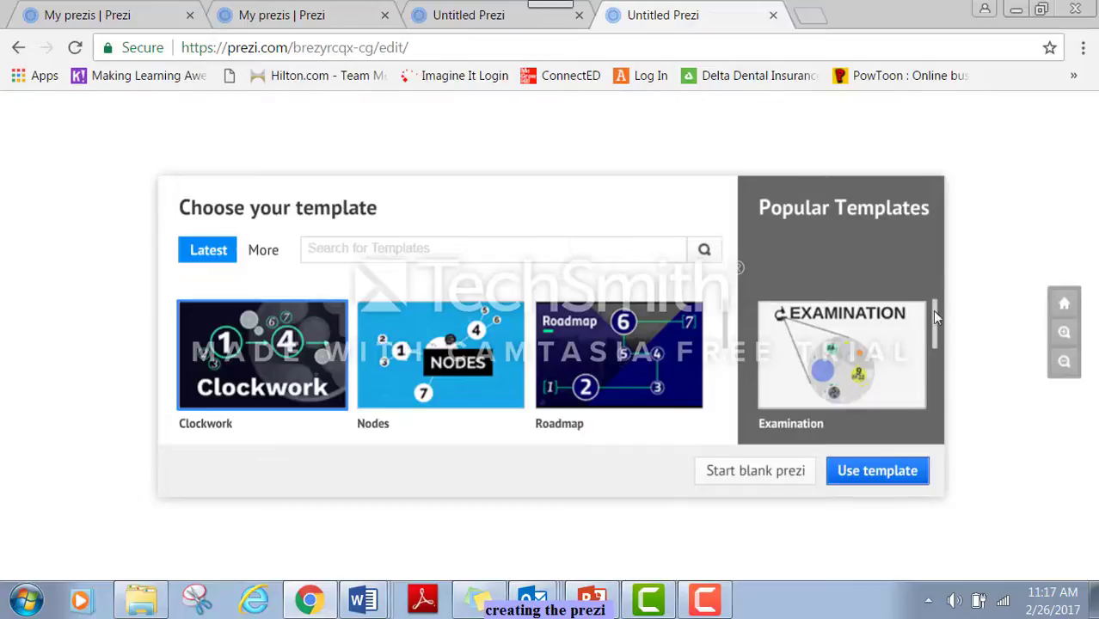
Apply the Explain a Topic template from the popular templates to the new prezi.
{"action": "left_click_drag", "start_coordinate": [935, 324], "coordinate": [940, 428]}
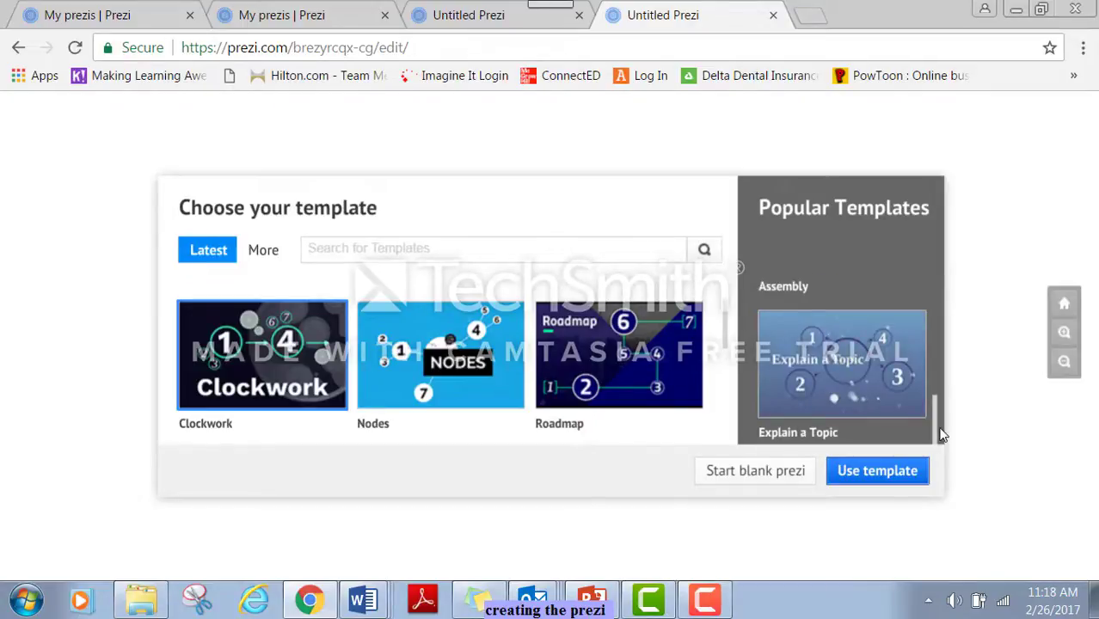
{"action": "left_click", "coordinate": [838, 376]}
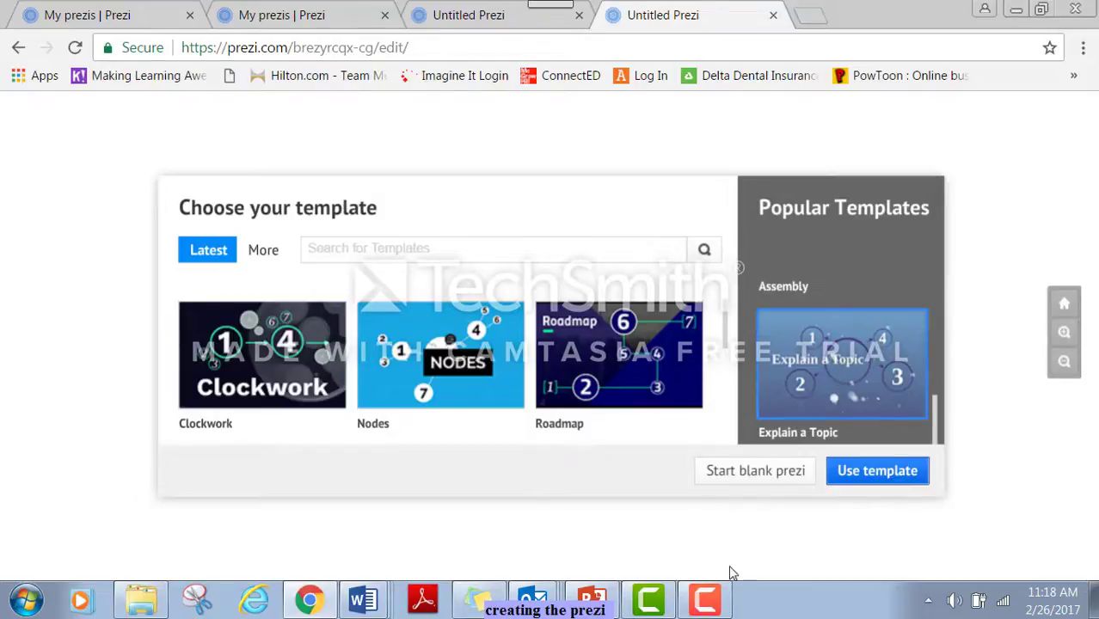
{"action": "left_click", "coordinate": [914, 472]}
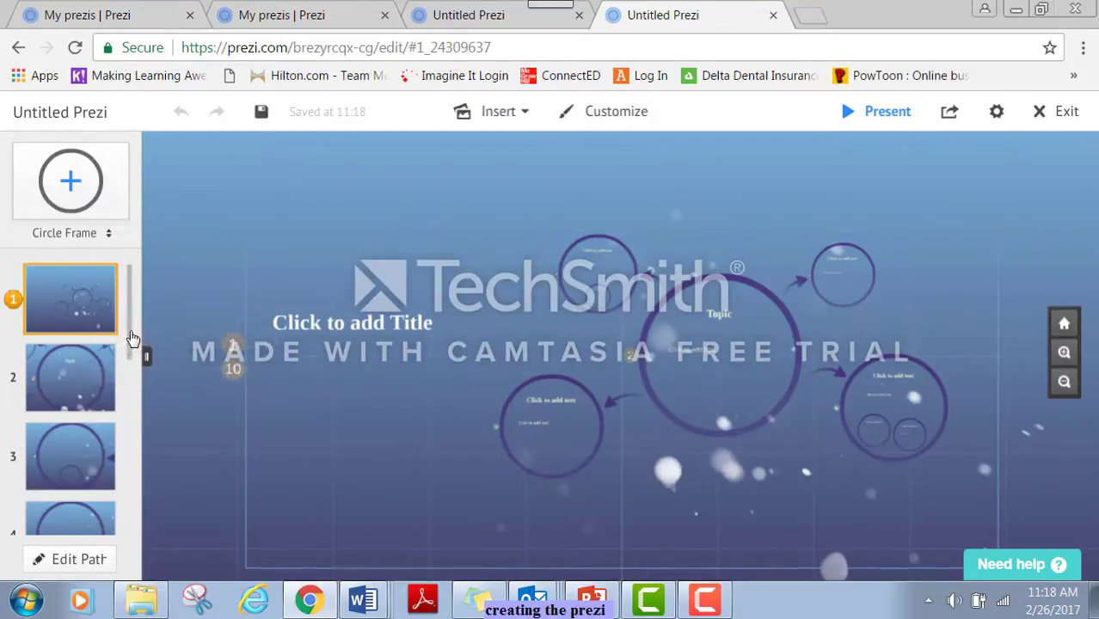
Preview the first four path points of the template, ending on the overview at path point 1.
{"action": "left_click_drag", "start_coordinate": [131, 337], "coordinate": [110, 313]}
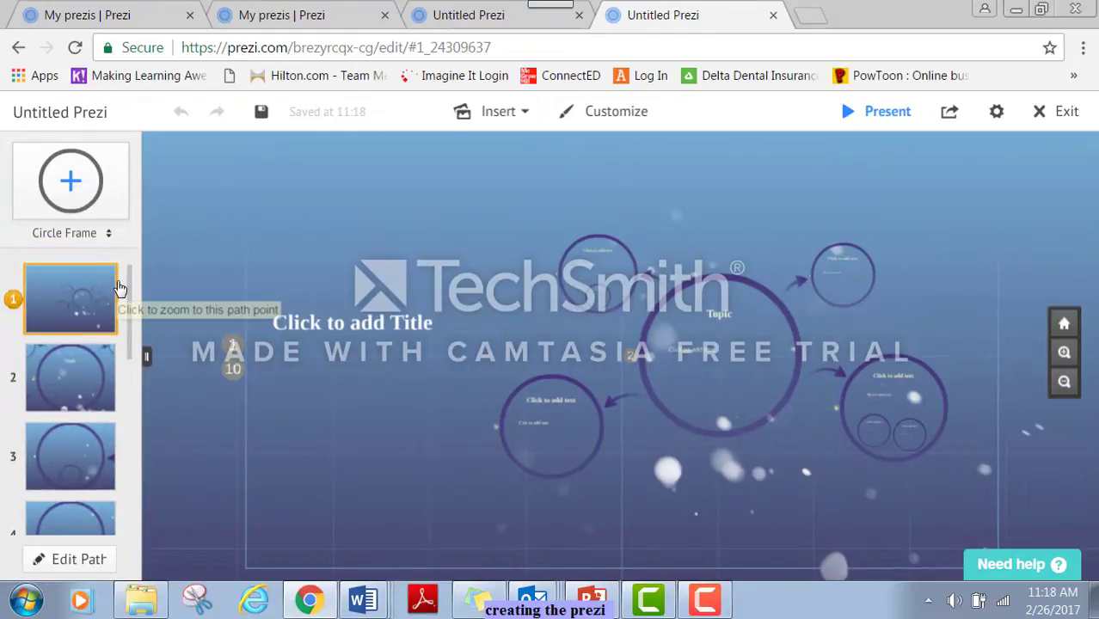
{"action": "left_click", "coordinate": [81, 311]}
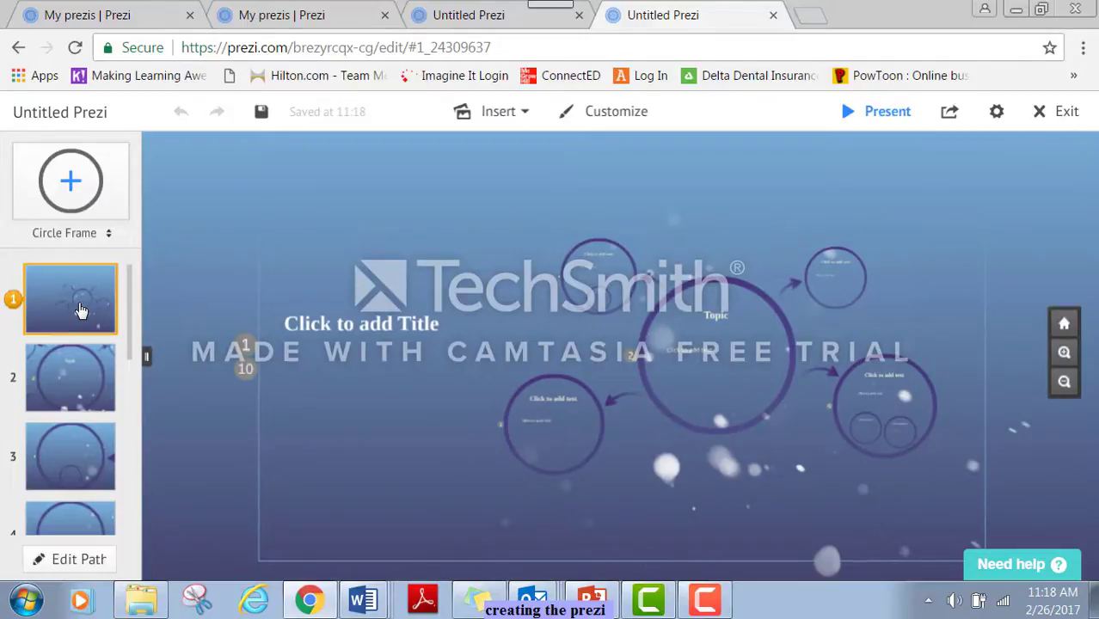
{"action": "left_click", "coordinate": [66, 394]}
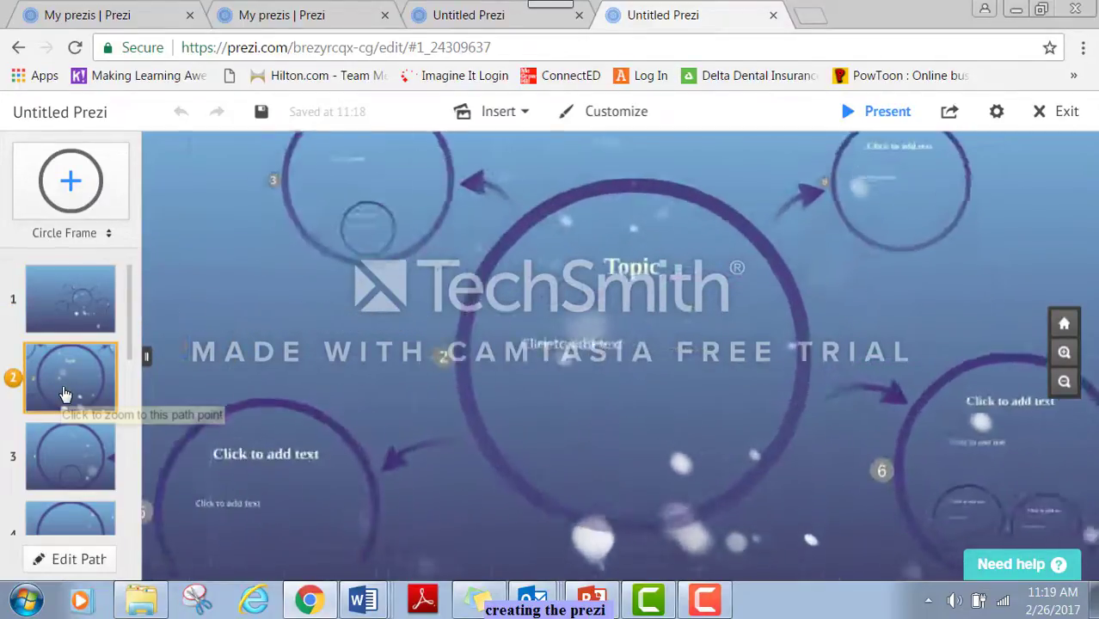
{"action": "left_click", "coordinate": [85, 469]}
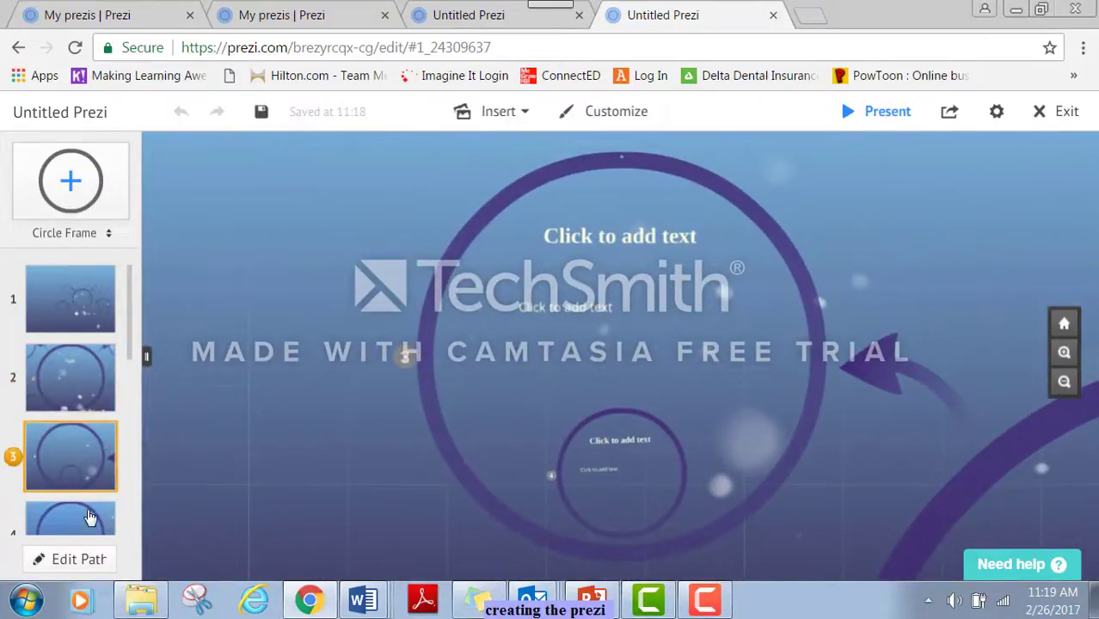
{"action": "left_click", "coordinate": [90, 517]}
{"action": "left_click", "coordinate": [95, 297]}
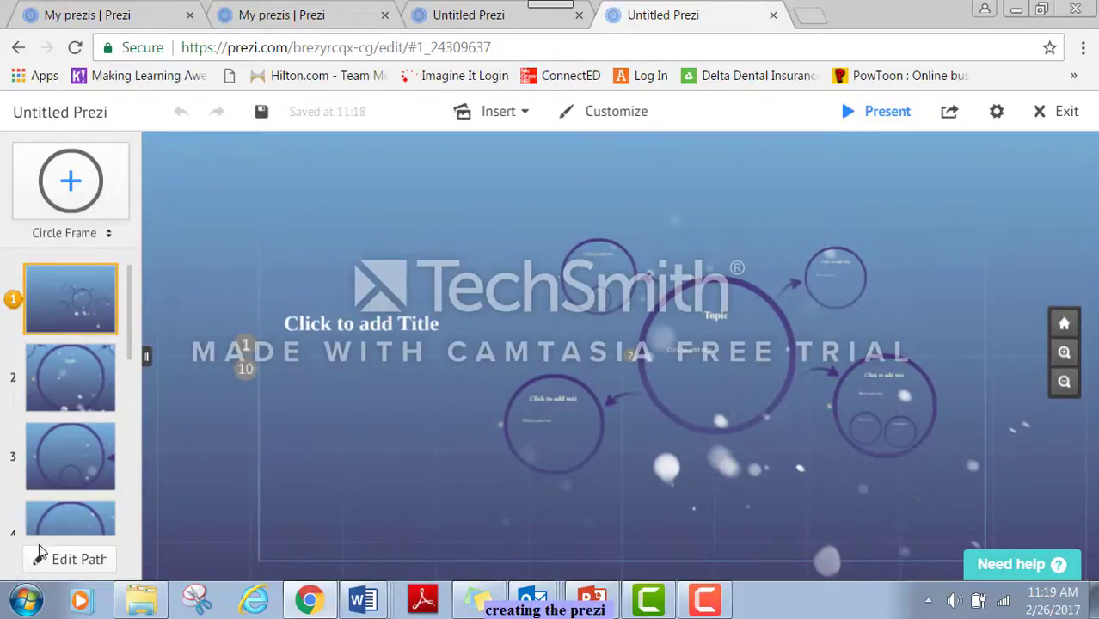
Edit the presentation path, moving step 3 to the upper-right circle and step 9 to the upper-left circle.
{"action": "left_click", "coordinate": [57, 561]}
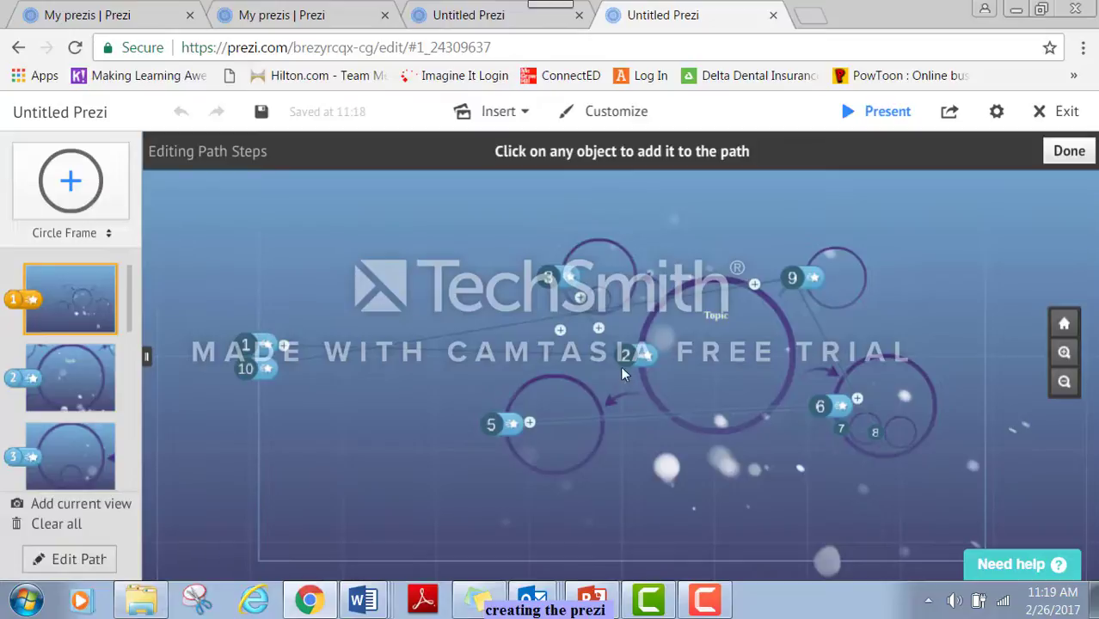
{"action": "left_click", "coordinate": [557, 284]}
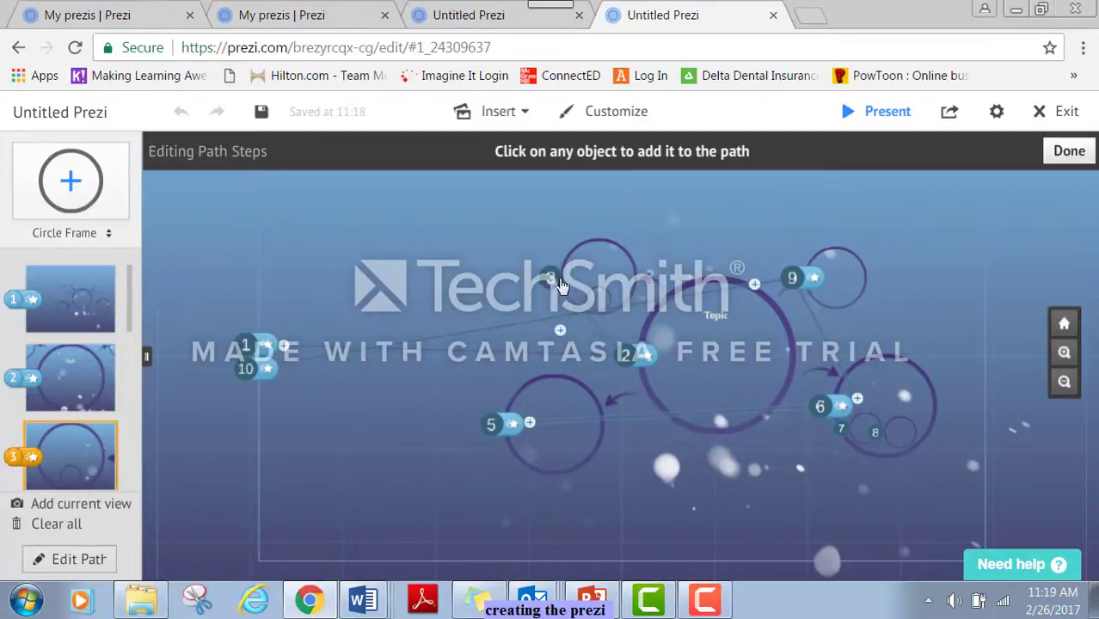
{"action": "left_click_drag", "start_coordinate": [560, 286], "coordinate": [851, 398]}
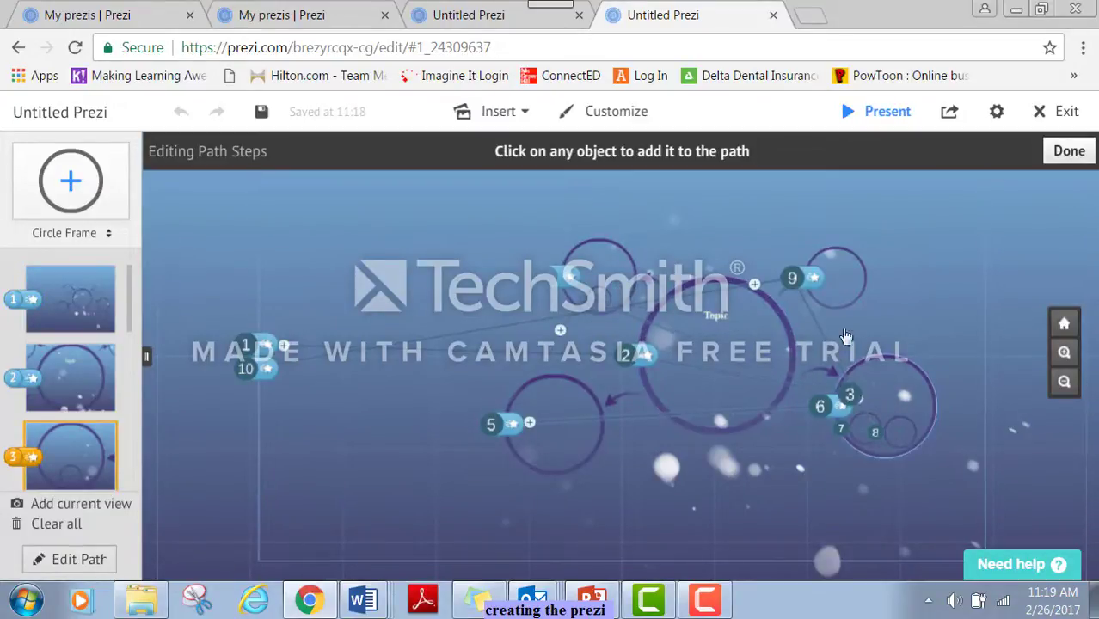
{"action": "left_click_drag", "start_coordinate": [847, 337], "coordinate": [612, 278]}
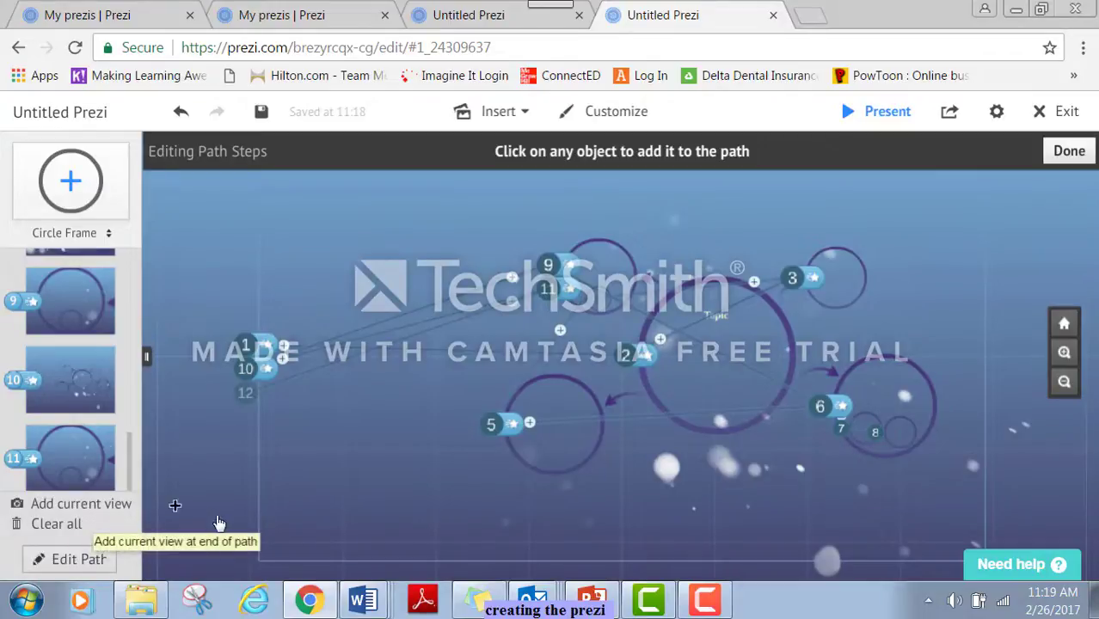
Add the current view at the end of the path and try moving an added step onto the lower-left circle.
{"action": "right_click", "coordinate": [710, 592]}
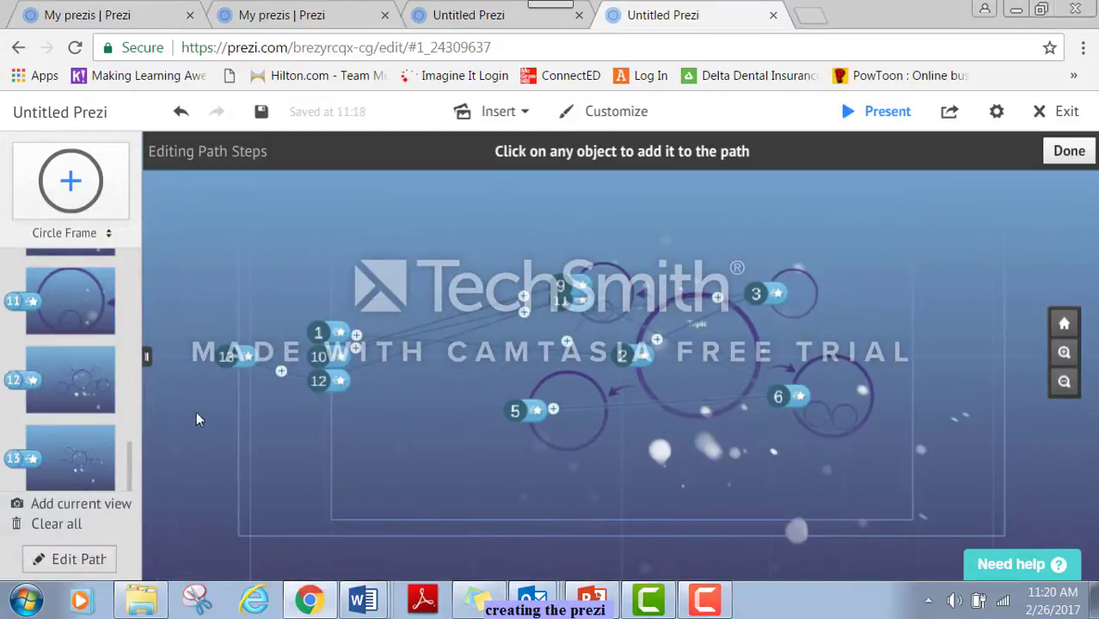
{"action": "left_click", "coordinate": [87, 513]}
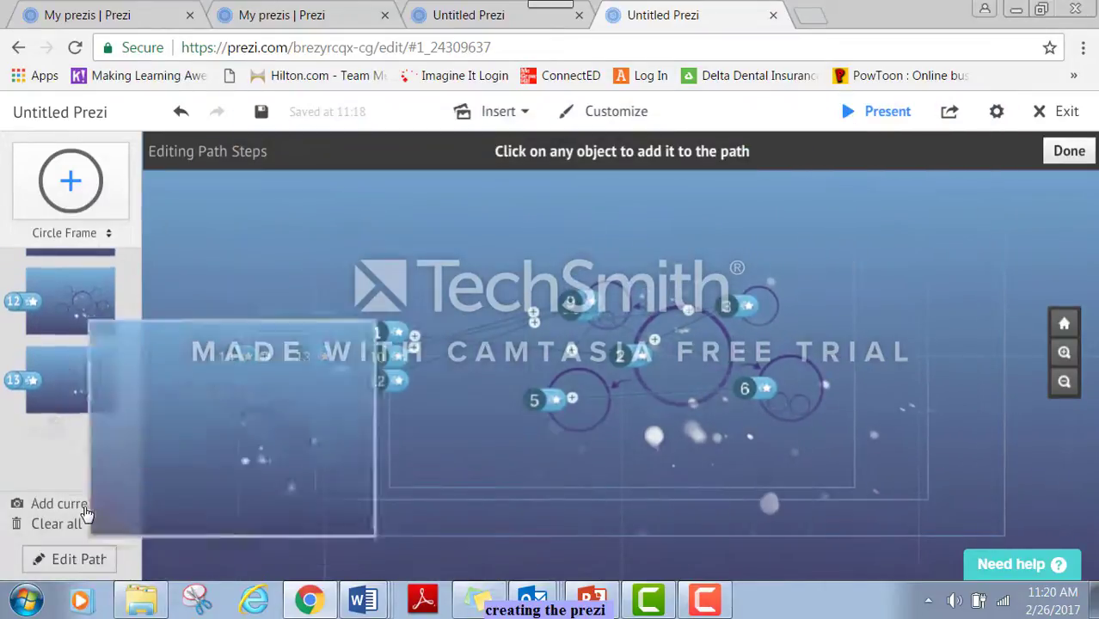
{"action": "mouse_move", "coordinate": [249, 358]}
{"action": "left_mouse_down"}
{"action": "mouse_move", "coordinate": [337, 430]}
{"action": "mouse_move", "coordinate": [464, 454]}
{"action": "mouse_move", "coordinate": [494, 434]}
{"action": "mouse_move", "coordinate": [559, 439]}
{"action": "left_mouse_up"}
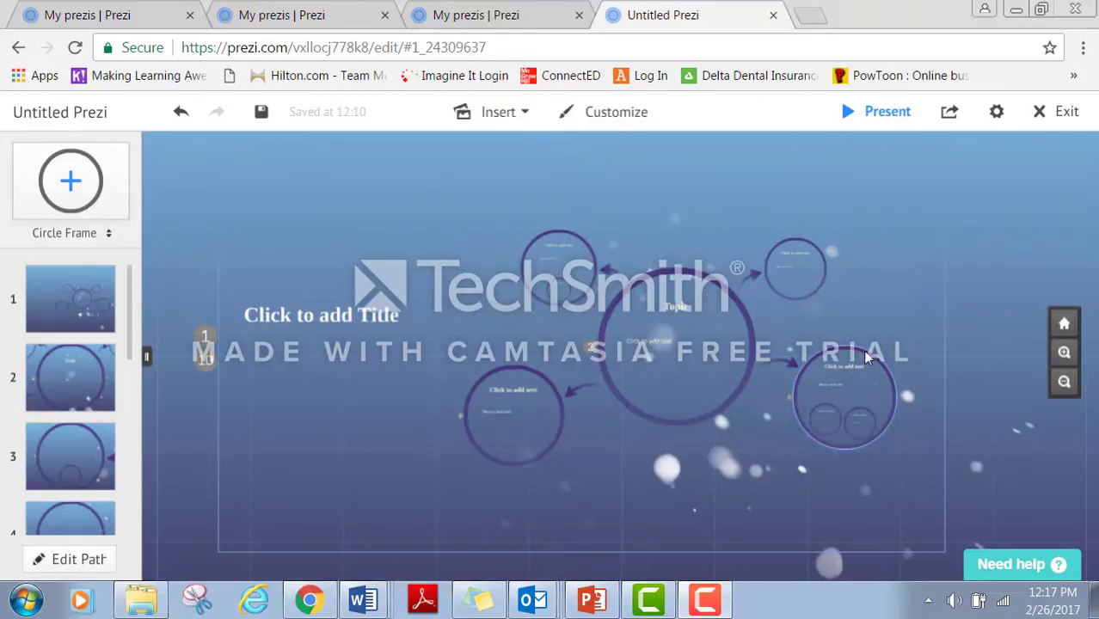
Delete the upper-right circle frame and the arrow pointing to it.
{"action": "left_click", "coordinate": [825, 265]}
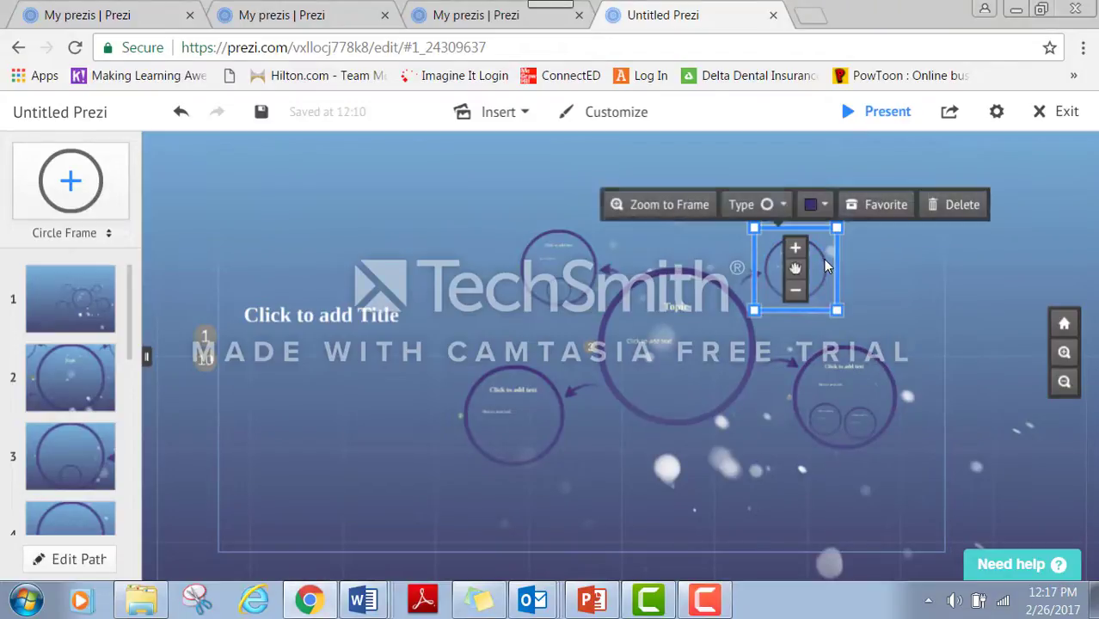
{"action": "left_click", "coordinate": [948, 207]}
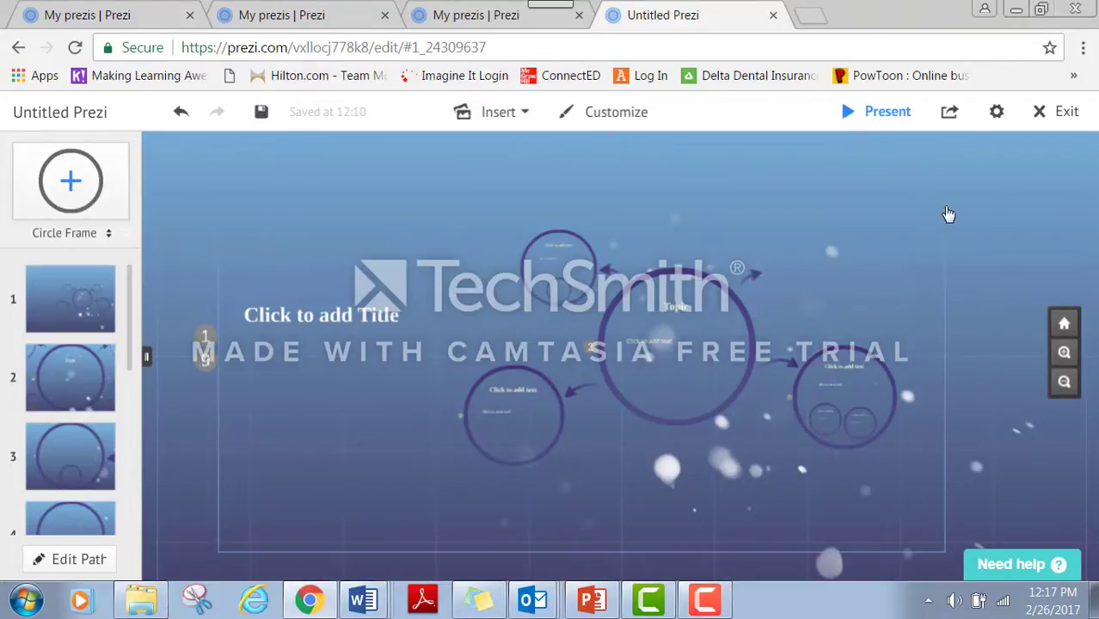
{"action": "left_click", "coordinate": [747, 275]}
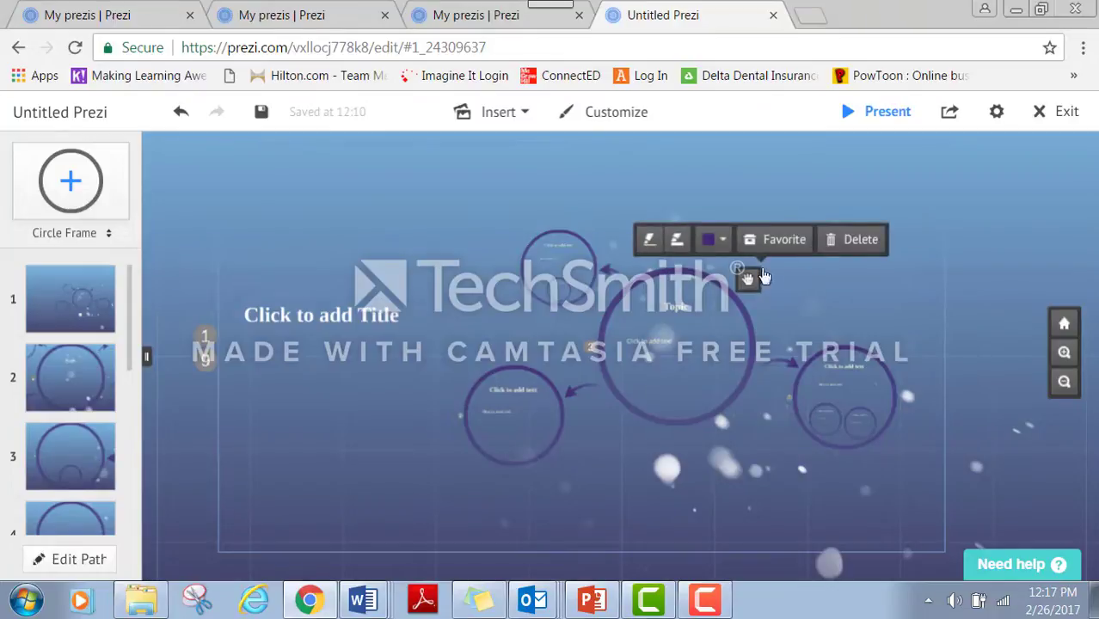
{"action": "left_click", "coordinate": [864, 240]}
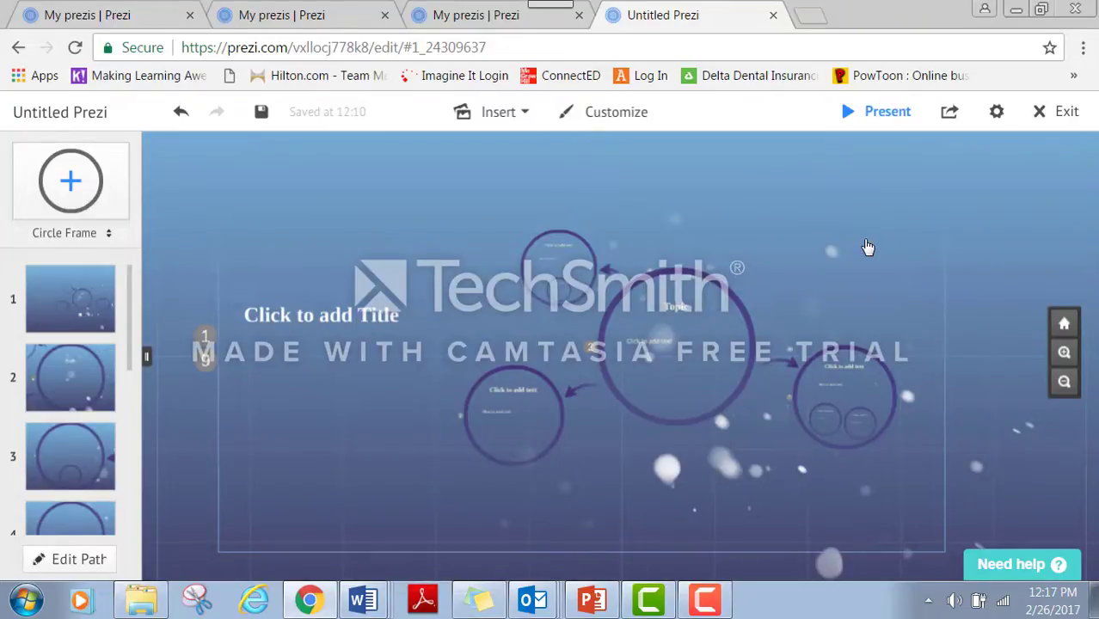
Delete the upper-left circle frame and the arrow pointing to it.
{"action": "left_click", "coordinate": [590, 284]}
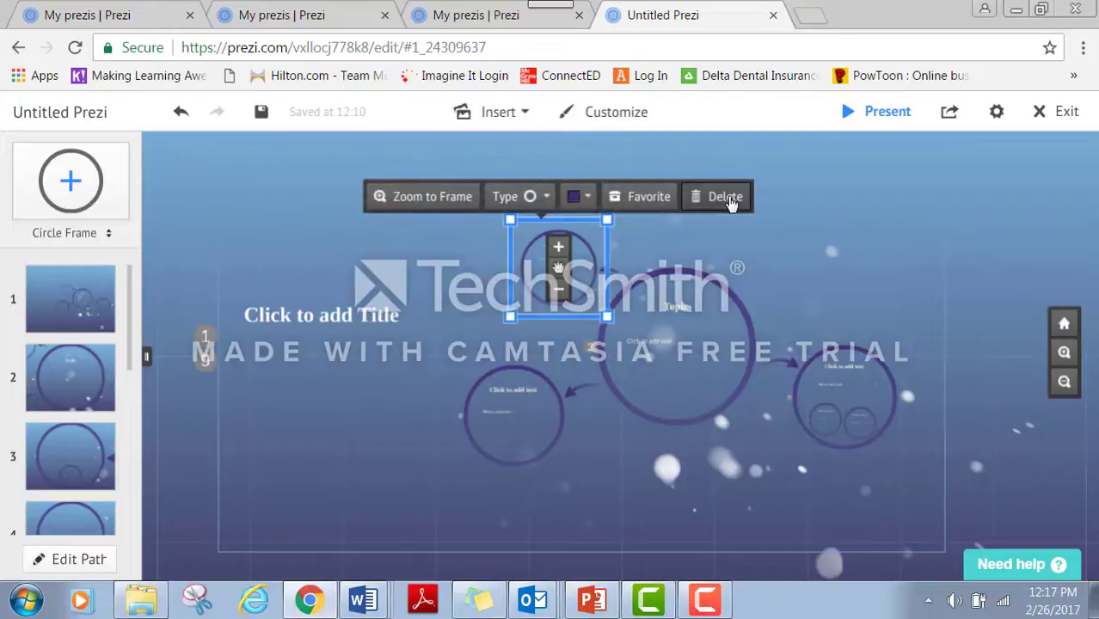
{"action": "left_click", "coordinate": [729, 198]}
{"action": "left_click", "coordinate": [611, 271]}
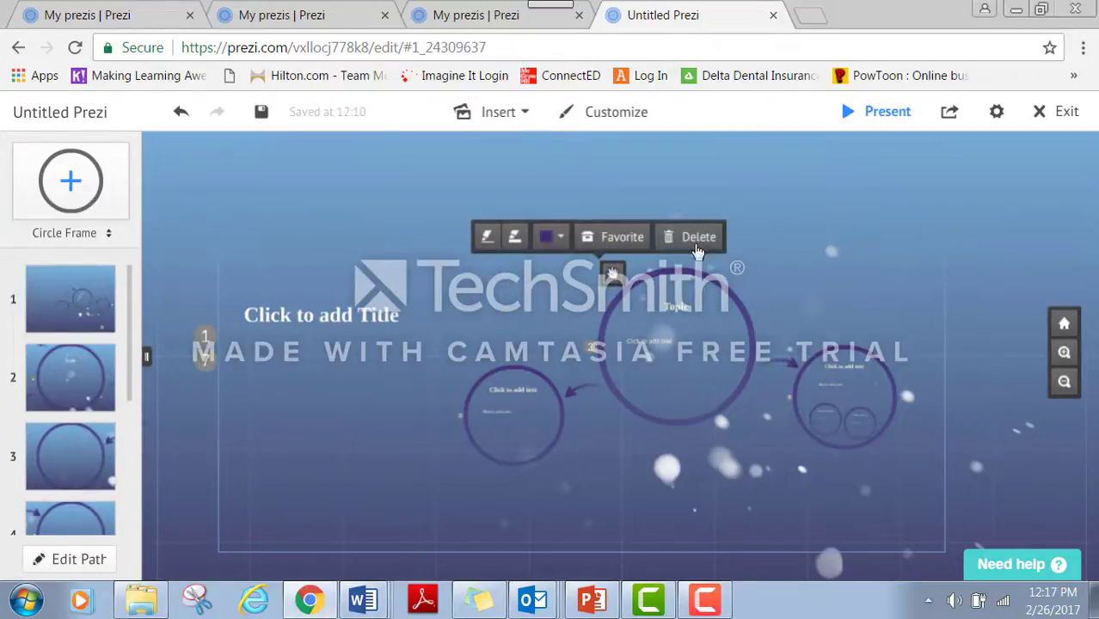
{"action": "left_click", "coordinate": [709, 243]}
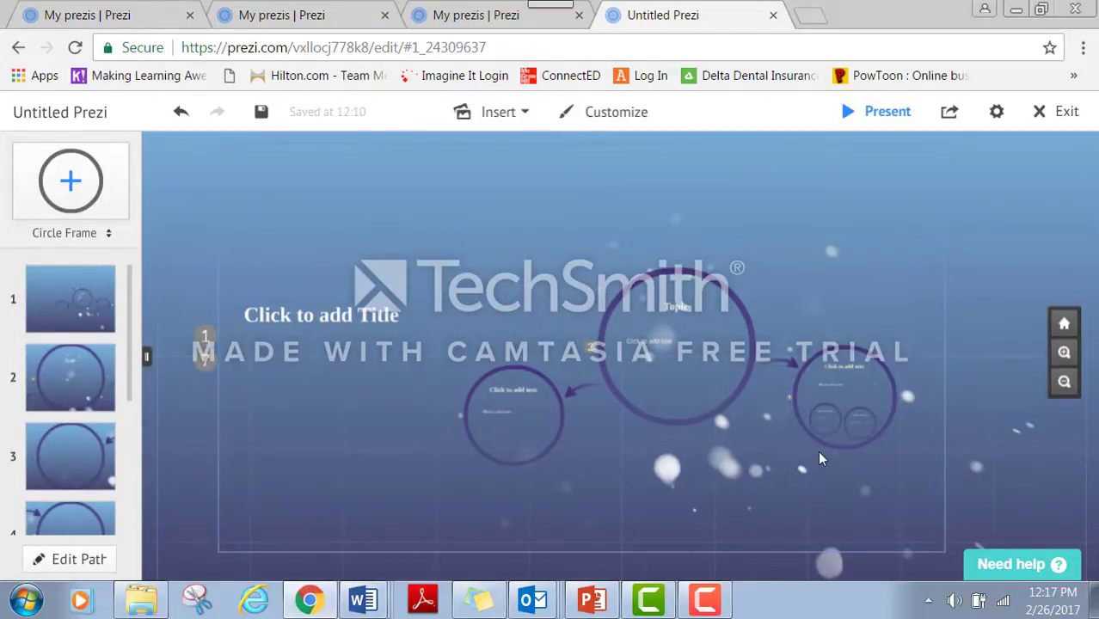
Delete the two small circle frames nested inside the lower-right circle.
{"action": "left_click", "coordinate": [834, 413]}
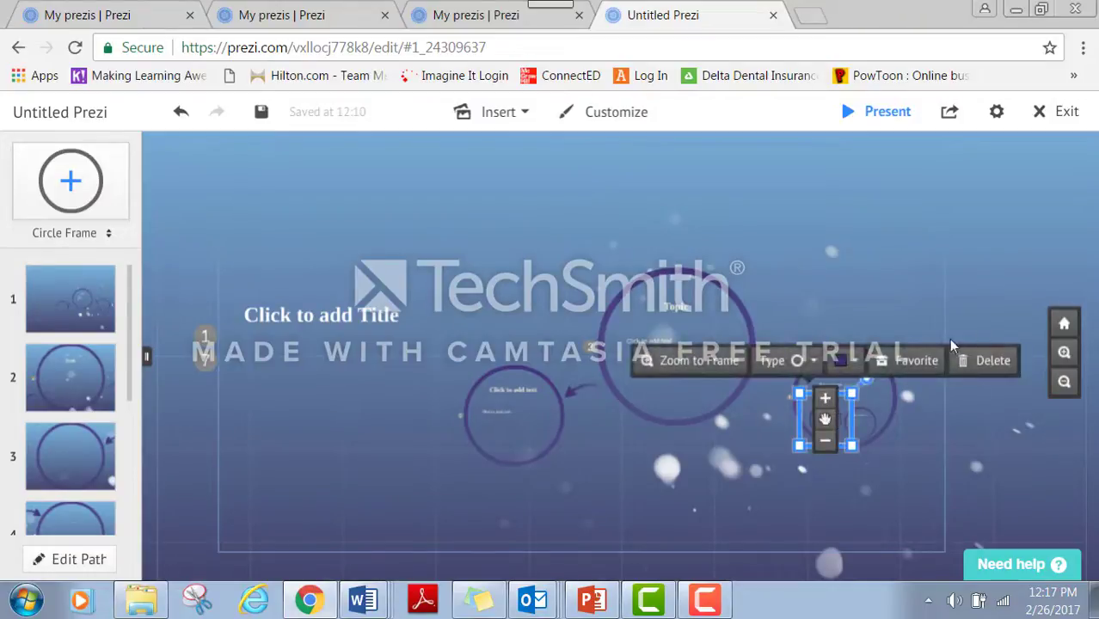
{"action": "left_click", "coordinate": [986, 368]}
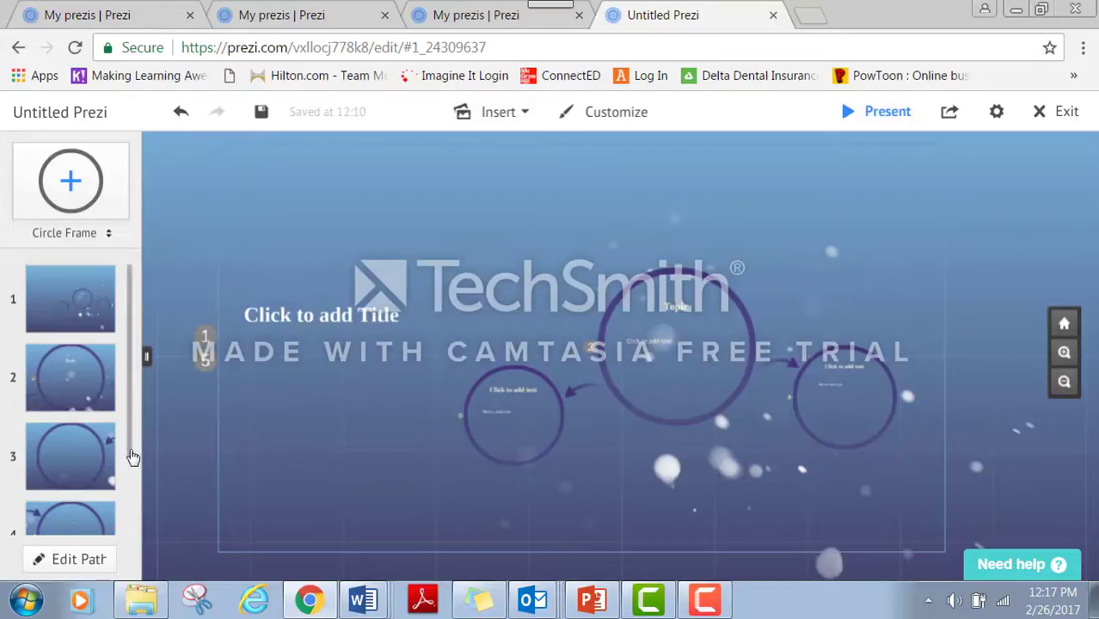
{"action": "left_click_drag", "start_coordinate": [130, 457], "coordinate": [125, 368]}
Replace the heading "Topic" in the central circle with "Addition".
{"action": "left_click", "coordinate": [675, 307]}
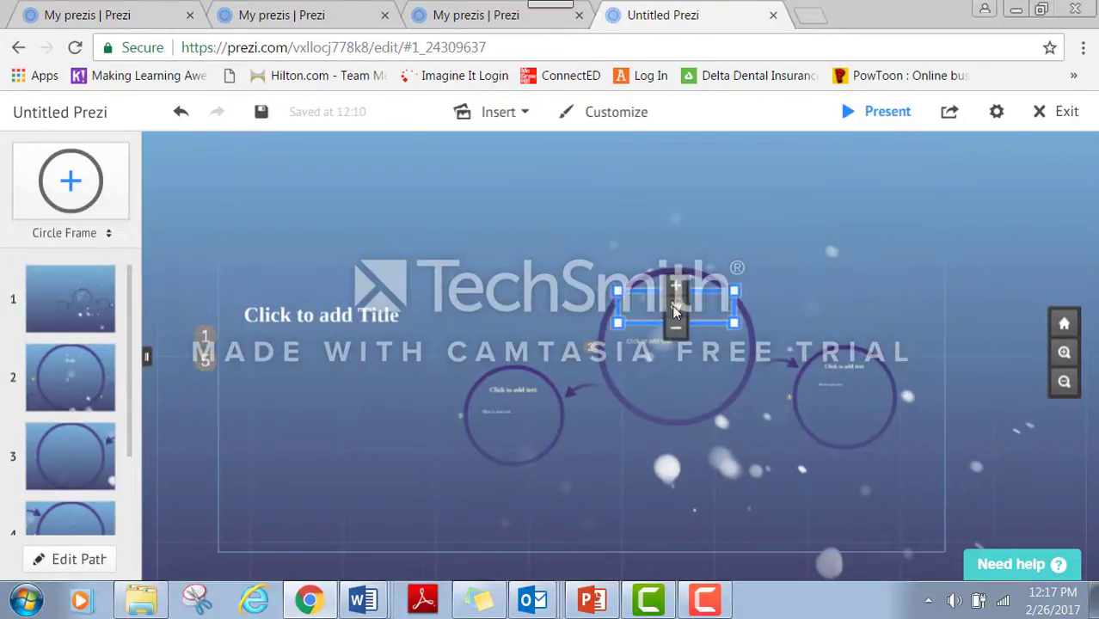
{"action": "left_click", "coordinate": [702, 308]}
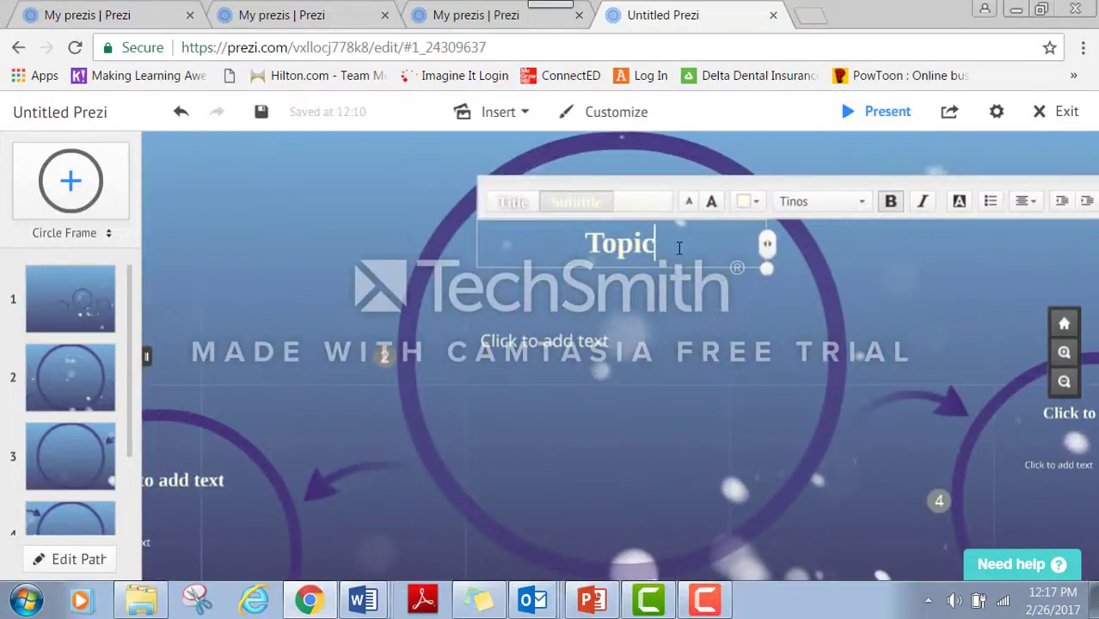
{"action": "key", "text": "BackSpace"}
{"action": "key", "text": "BackSpace"}
{"action": "key", "text": "BackSpace"}
{"action": "key", "text": "BackSpace"}
{"action": "key", "text": "BackSpace"}
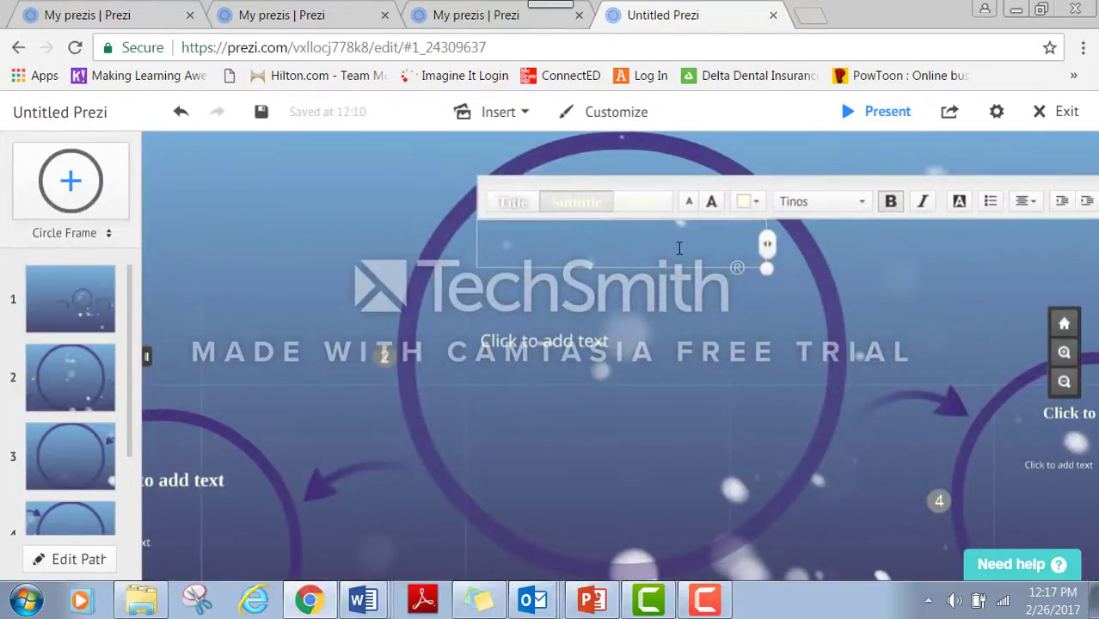
{"action": "type", "text": "Addition"}
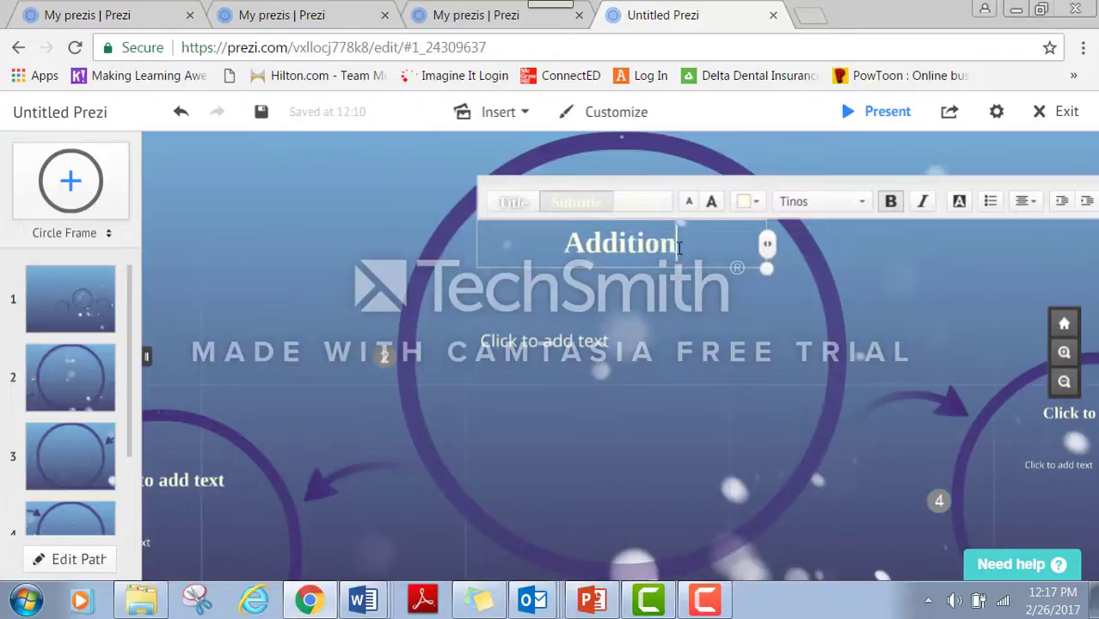
{"action": "left_click", "coordinate": [594, 379]}
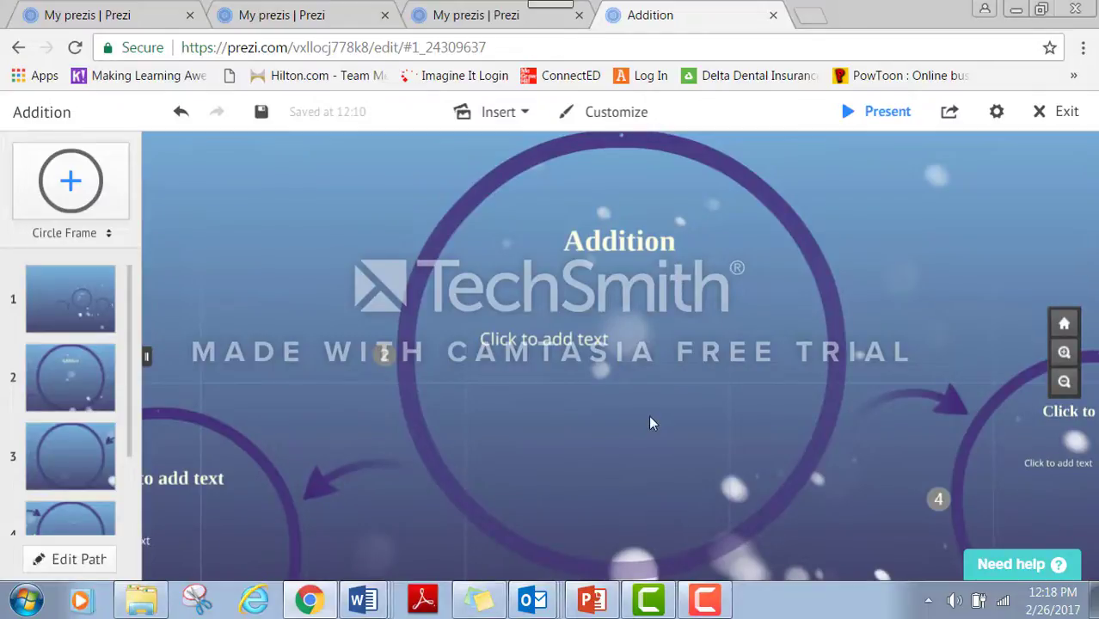
{"action": "left_click", "coordinate": [617, 459]}
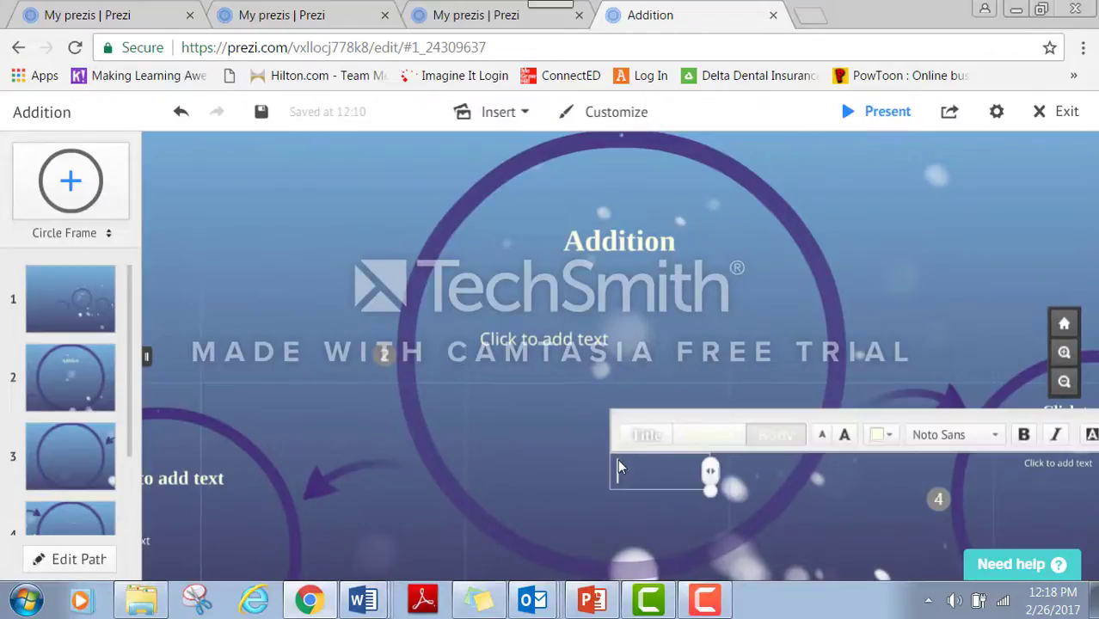
{"action": "left_click", "coordinate": [543, 456]}
{"action": "left_click", "coordinate": [544, 456]}
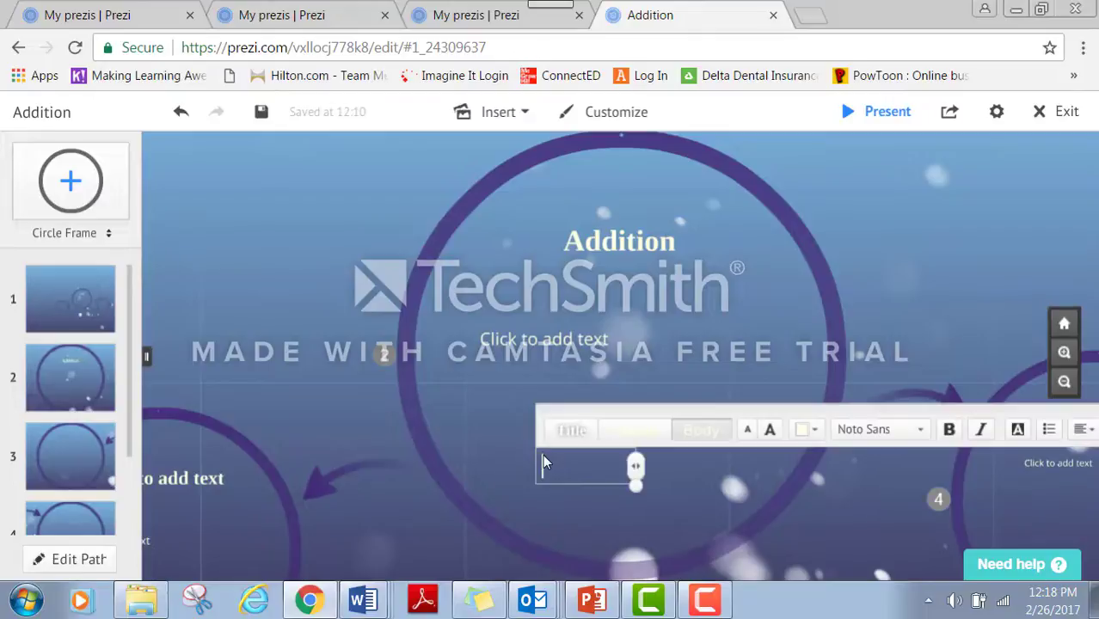
{"action": "left_click", "coordinate": [749, 275]}
{"action": "left_click", "coordinate": [690, 289]}
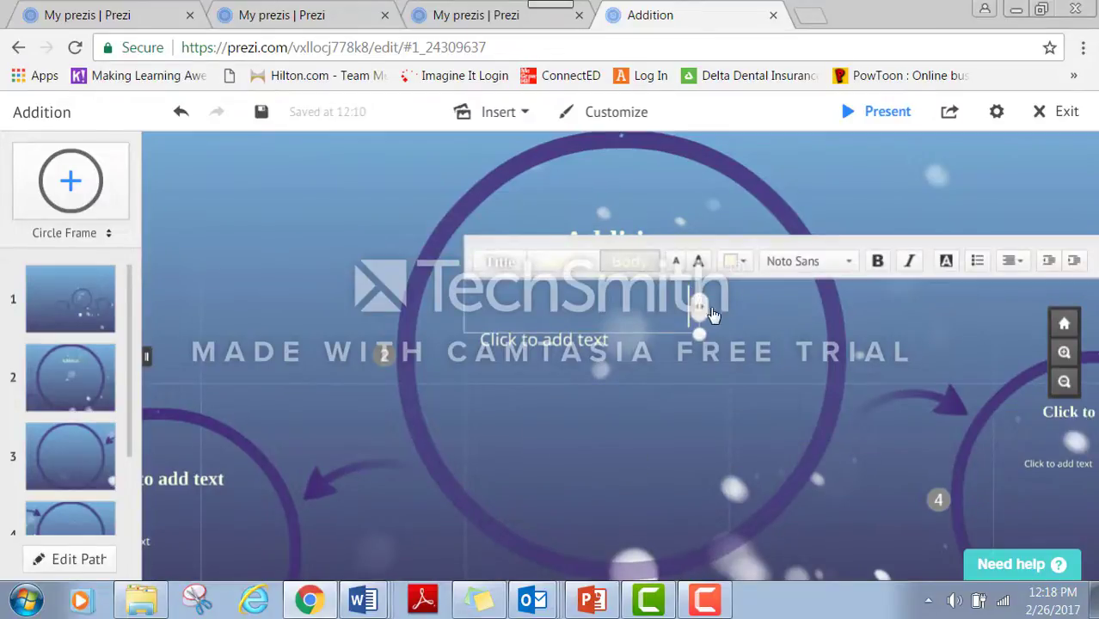
{"action": "left_click", "coordinate": [759, 324]}
Add a byline with "By" and the author's full name beneath the "Addition" heading and centre it in the circle.
{"action": "left_click", "coordinate": [590, 266]}
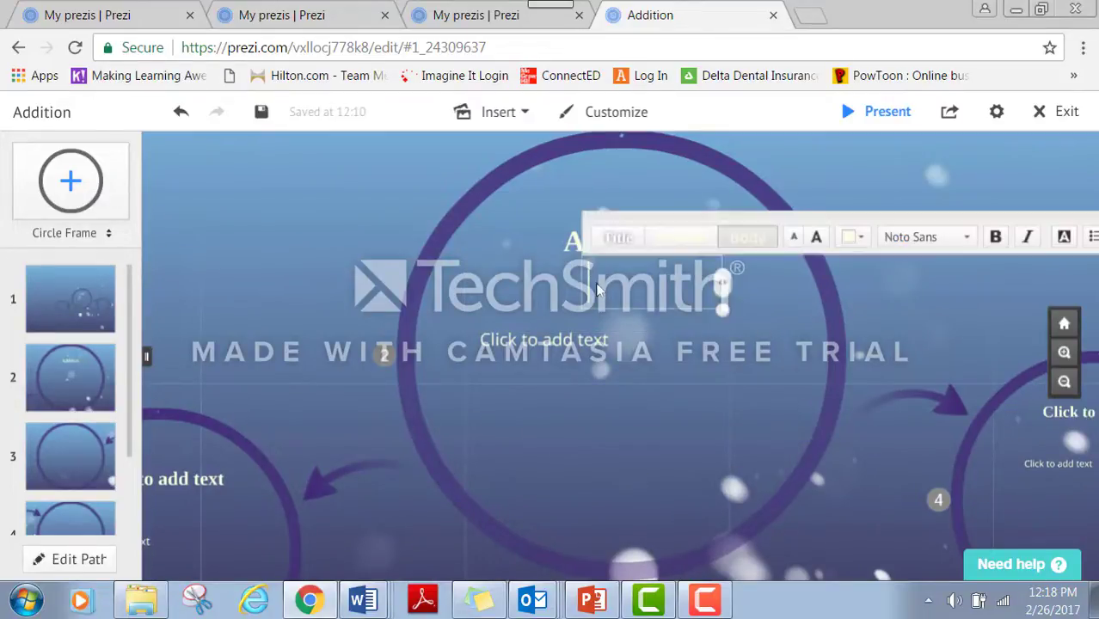
{"action": "type", "text": "By Chelse"}
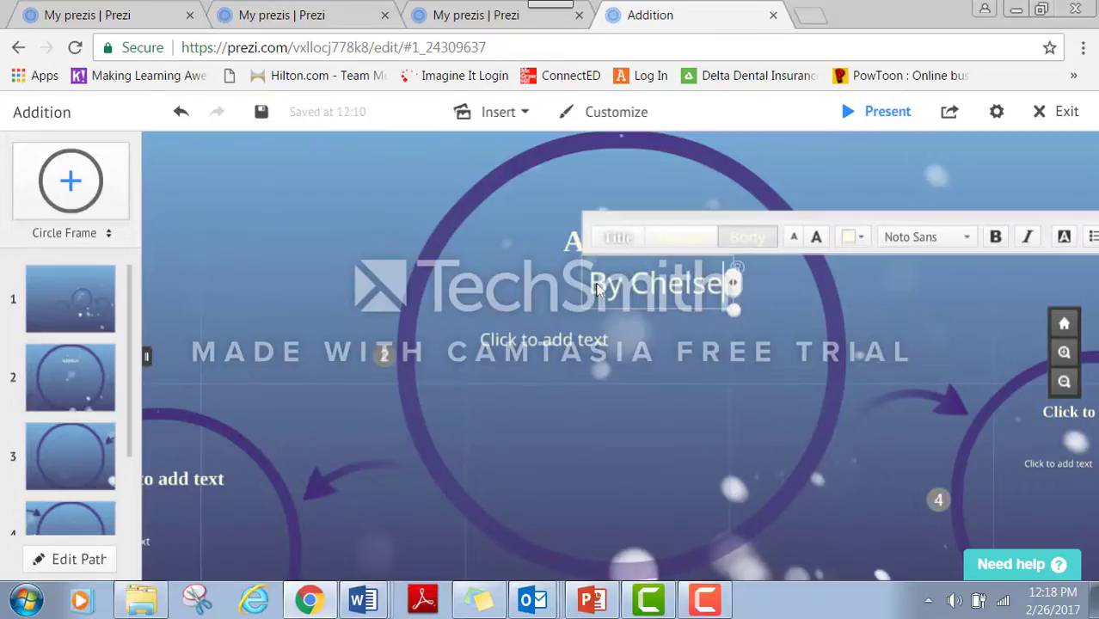
{"action": "type", "text": "a Buen"}
{"action": "key", "text": "BackSpace"}
{"action": "key", "text": "BackSpace"}
{"action": "key", "text": "BackSpace"}
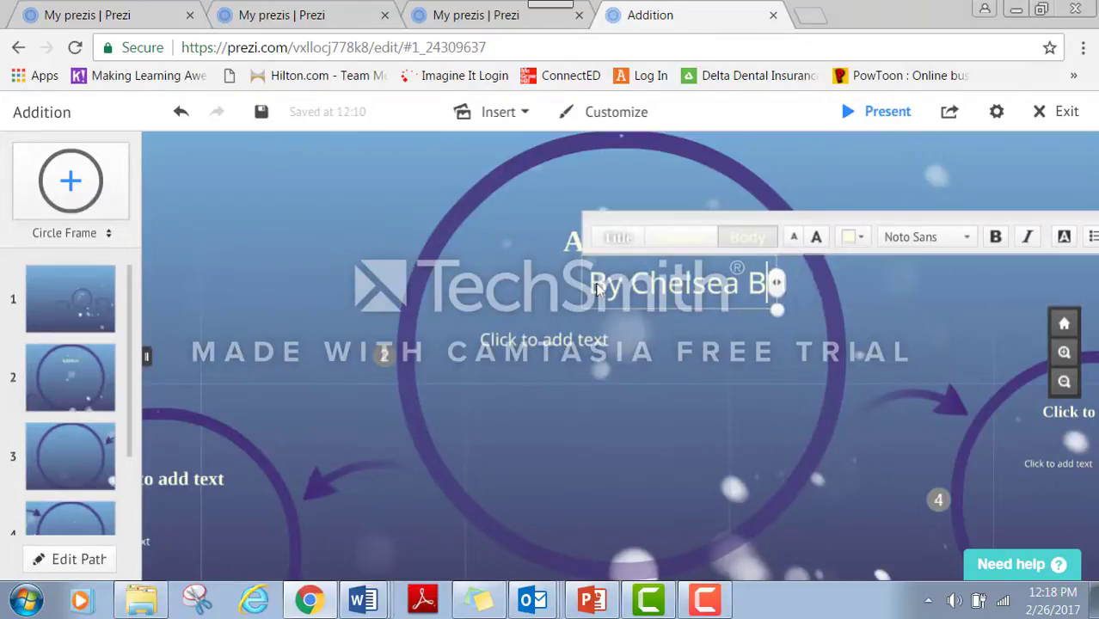
{"action": "type", "text": "urns"}
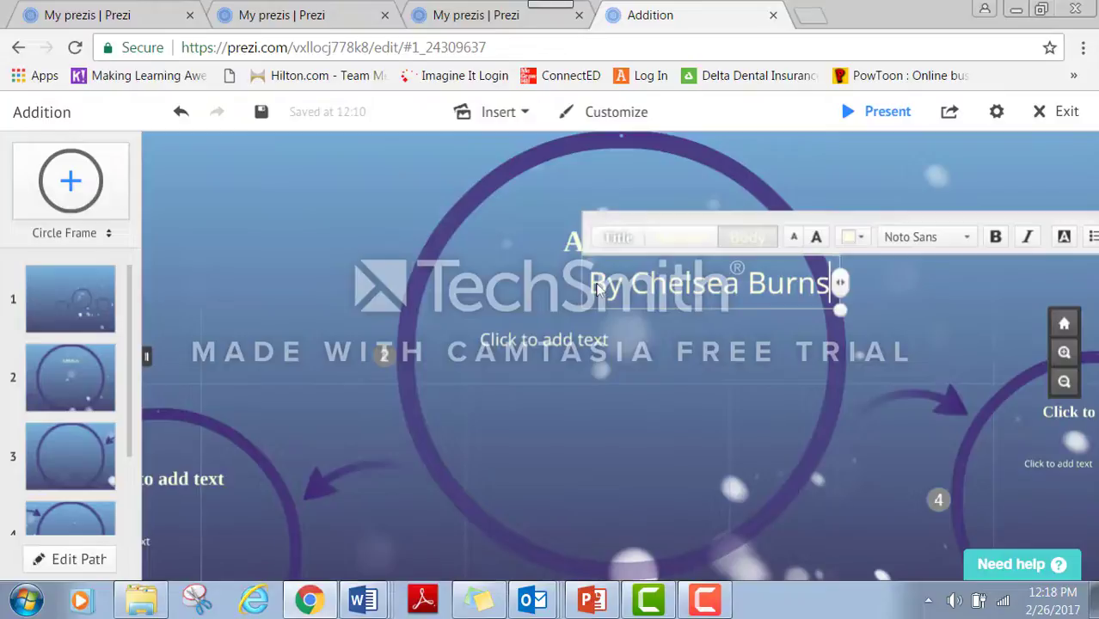
{"action": "left_click_drag", "start_coordinate": [617, 247], "coordinate": [514, 253]}
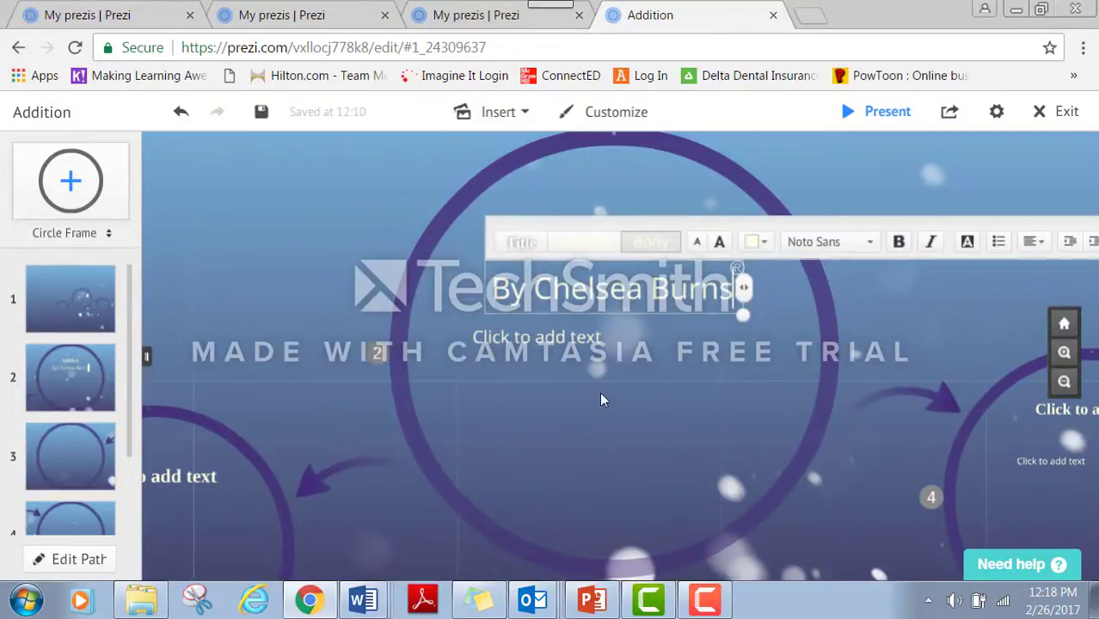
{"action": "left_click", "coordinate": [802, 334]}
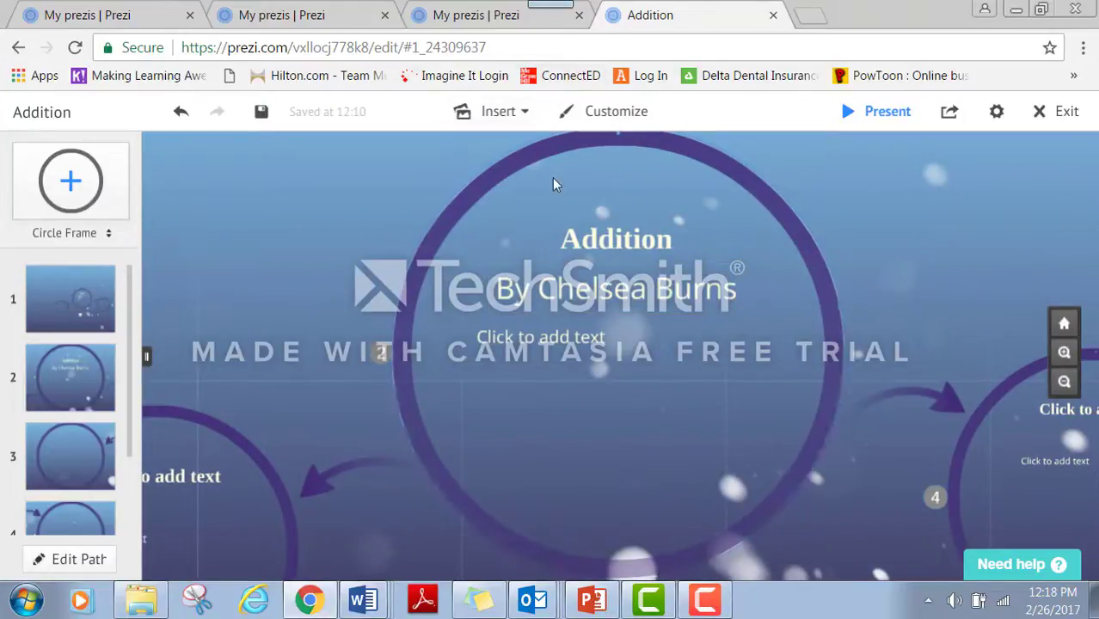
Insert the image "addition poster.jpg" from the Prezi Folder into the presentation.
{"action": "left_click", "coordinate": [507, 121]}
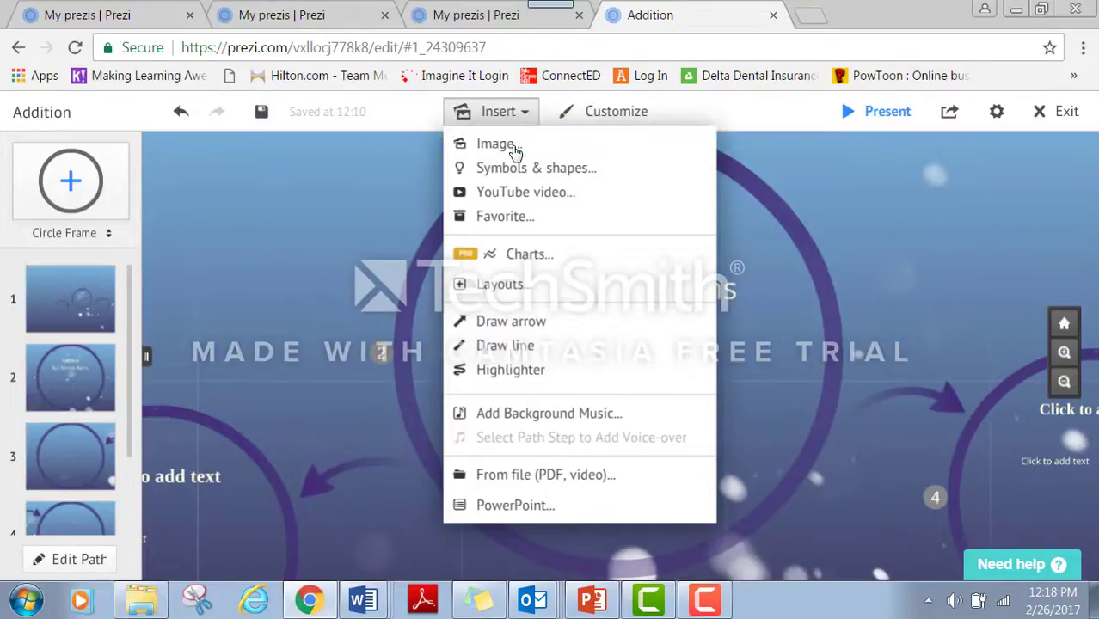
{"action": "left_click", "coordinate": [514, 148]}
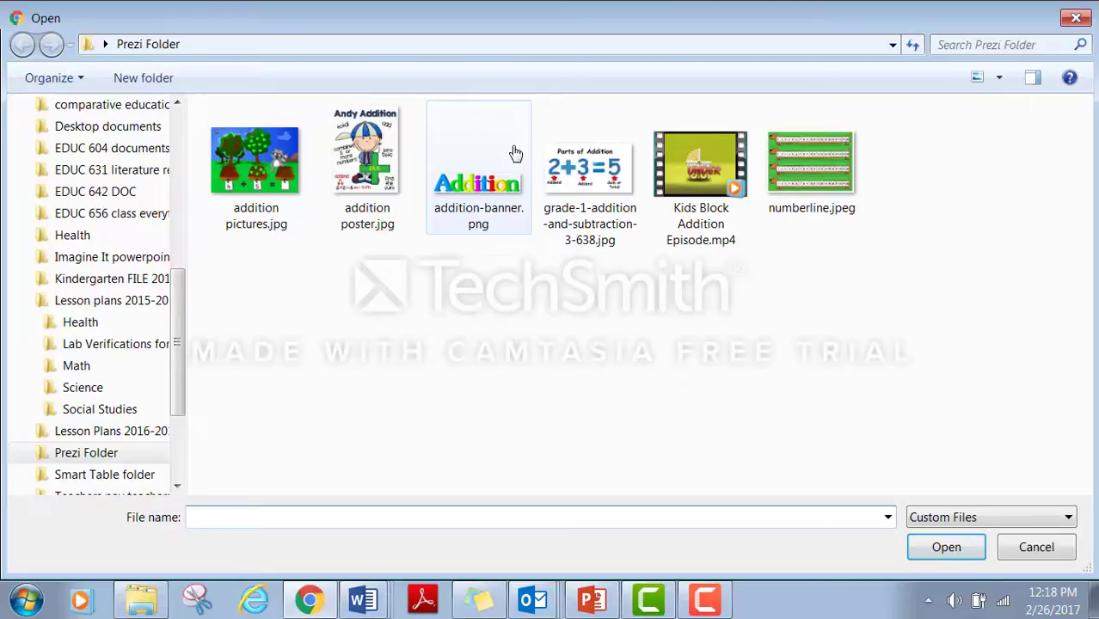
{"action": "left_click", "coordinate": [377, 171]}
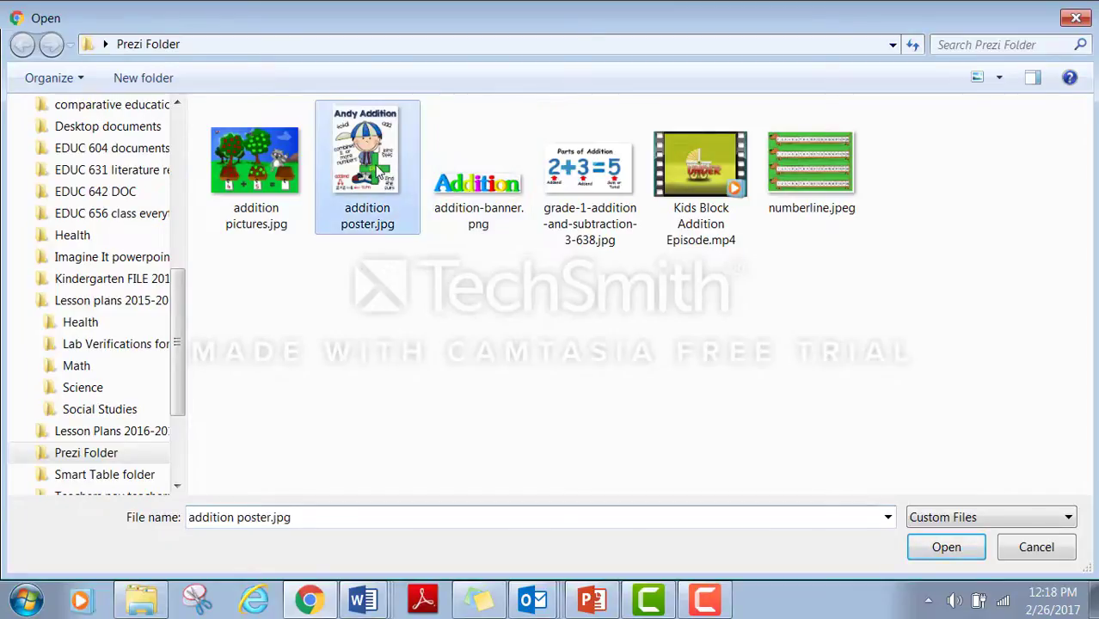
{"action": "left_click", "coordinate": [938, 551]}
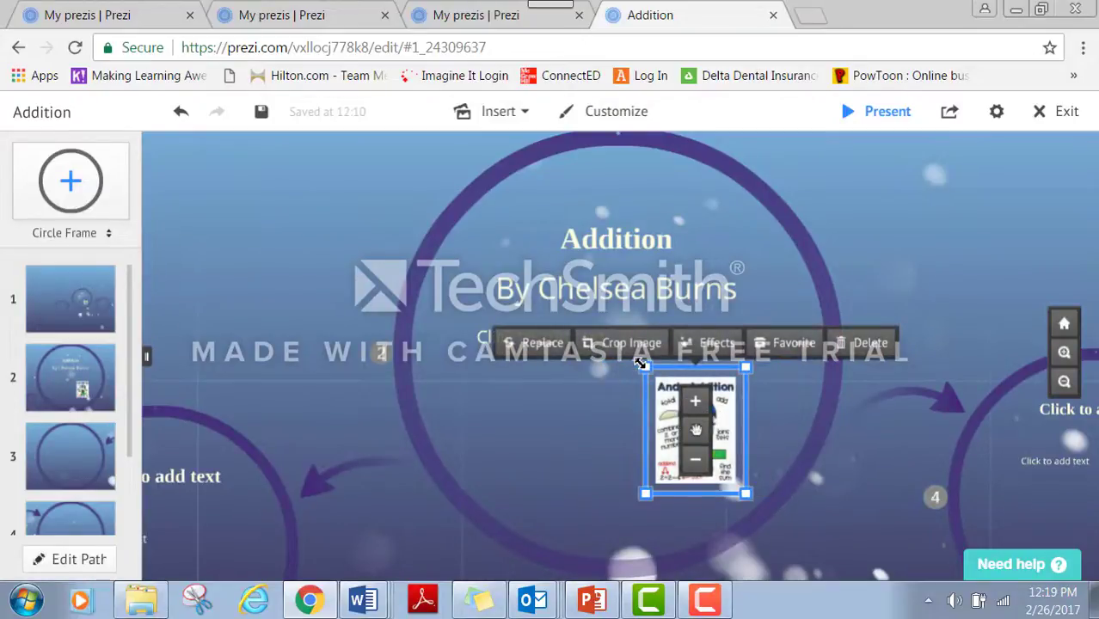
Enlarge the addition poster and centre it beneath the byline so it fills the lower part of the central circle.
{"action": "left_click_drag", "start_coordinate": [639, 364], "coordinate": [593, 369]}
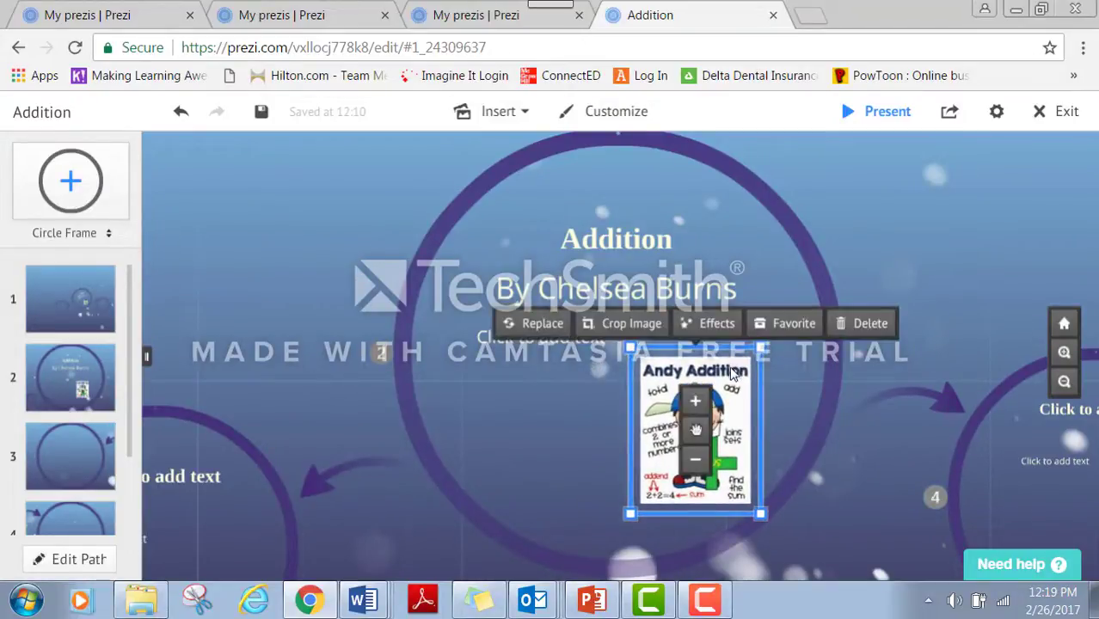
{"action": "left_click_drag", "start_coordinate": [732, 371], "coordinate": [652, 354]}
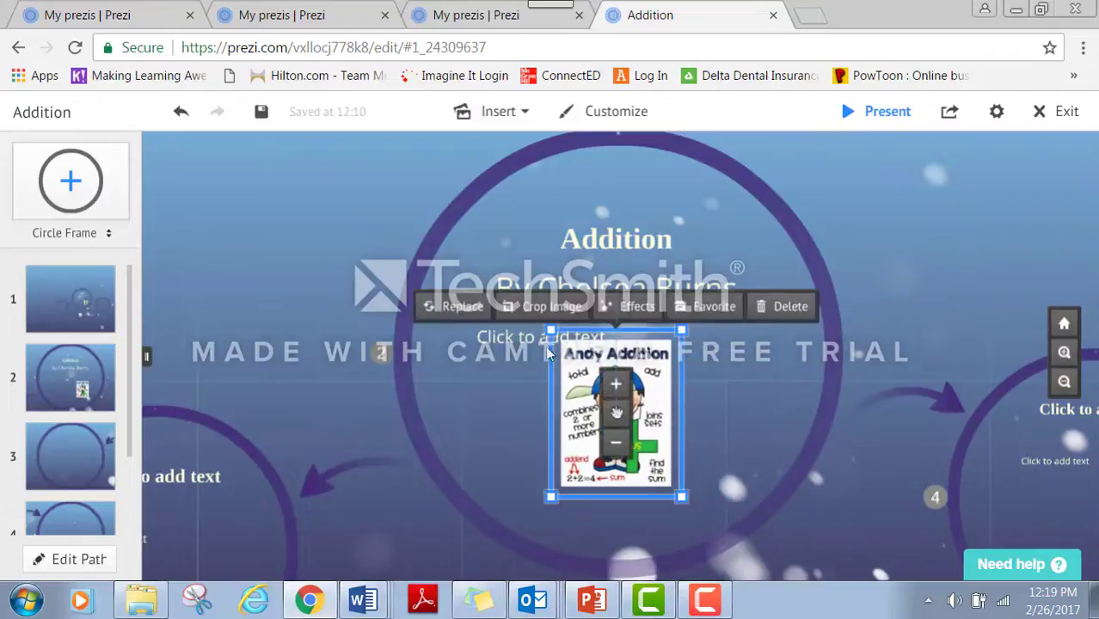
{"action": "left_click", "coordinate": [520, 334]}
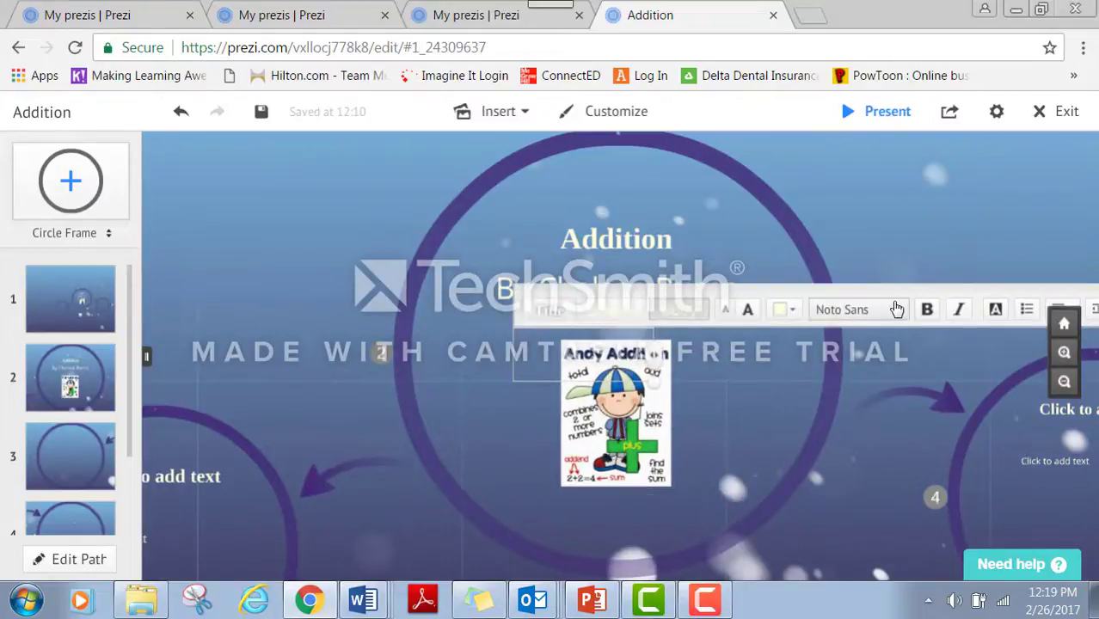
{"action": "left_click", "coordinate": [885, 222]}
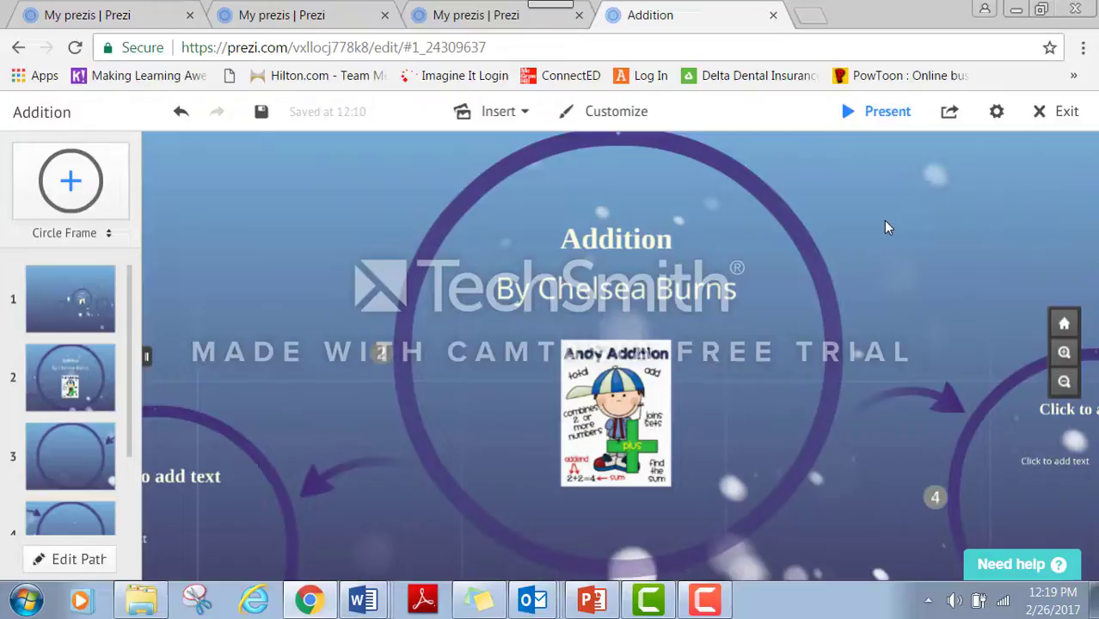
{"action": "left_click", "coordinate": [626, 369]}
{"action": "left_click_drag", "start_coordinate": [684, 330], "coordinate": [707, 306]}
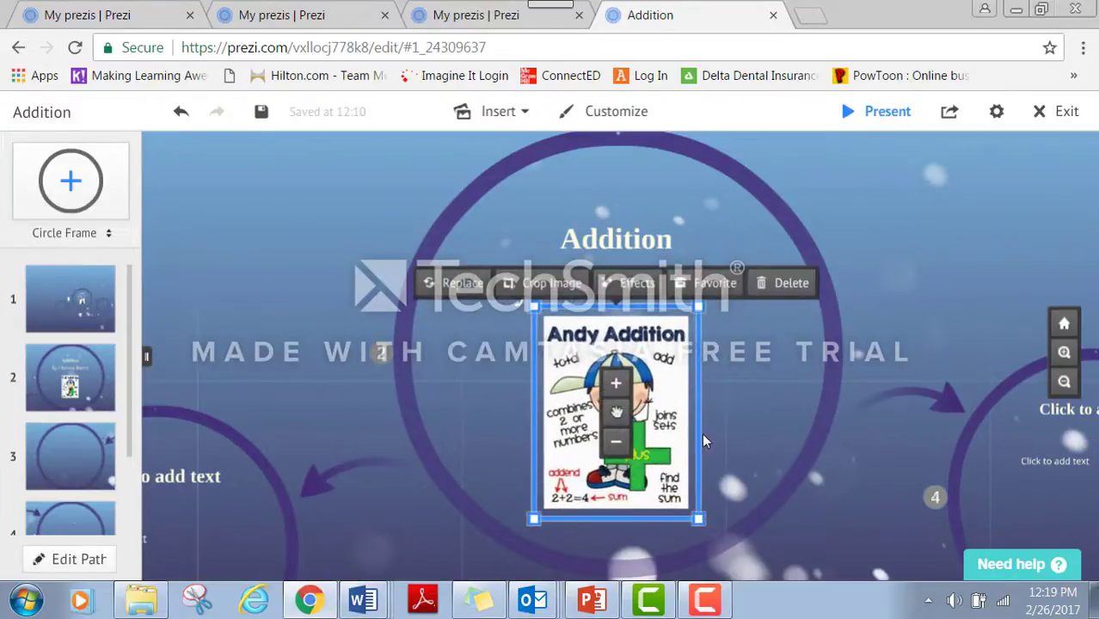
{"action": "left_click", "coordinate": [772, 389]}
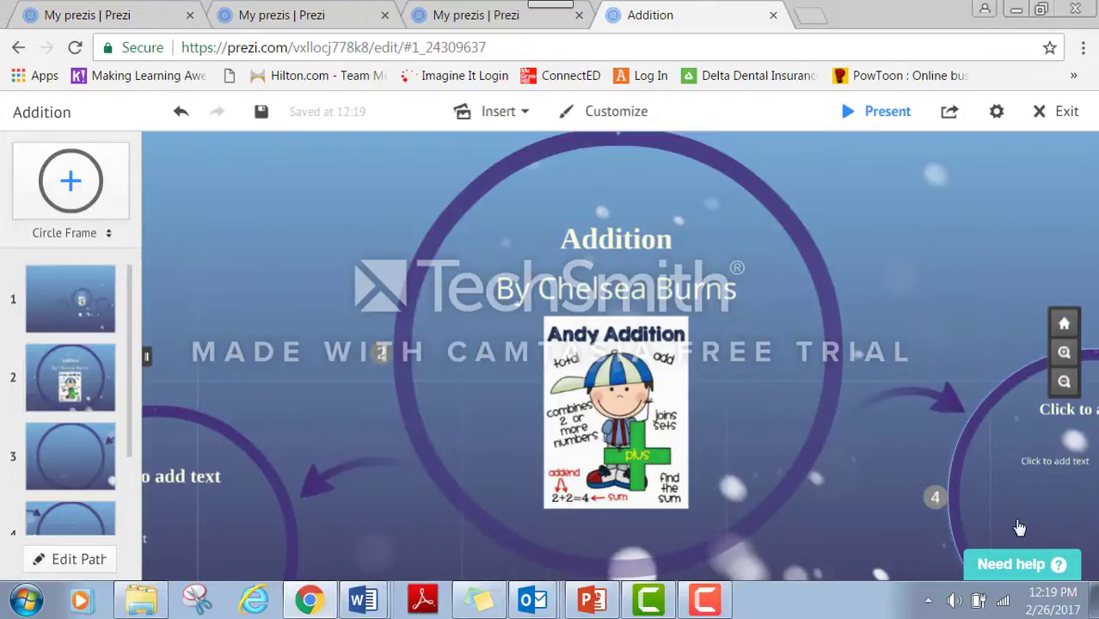
Zoom to path point 3, the lower-left circle frame.
{"action": "left_click", "coordinate": [234, 529]}
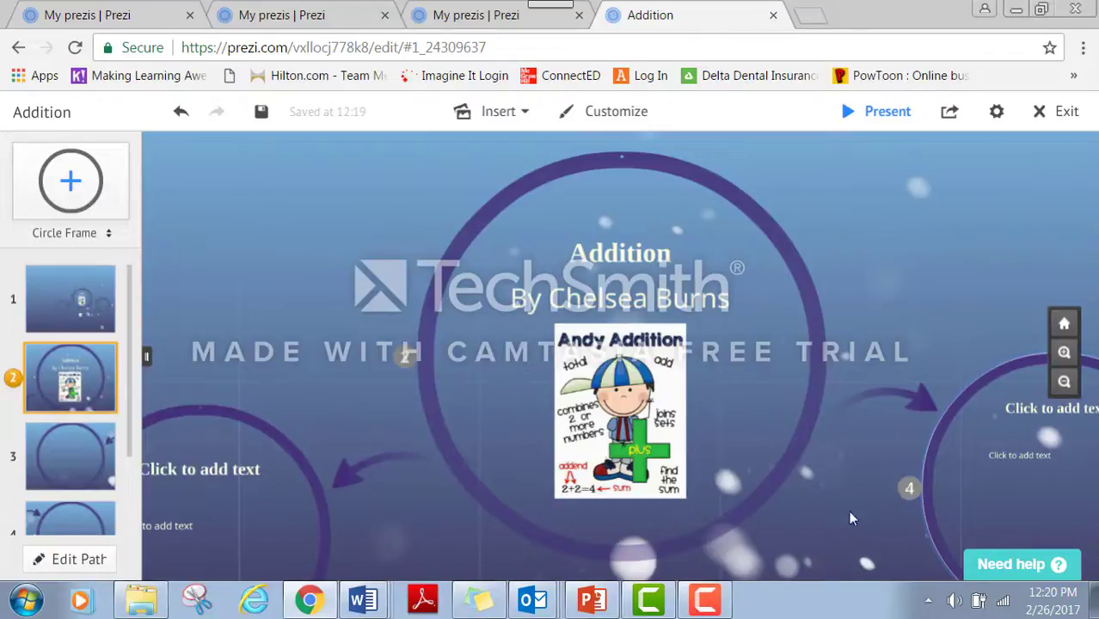
{"action": "left_click", "coordinate": [63, 465]}
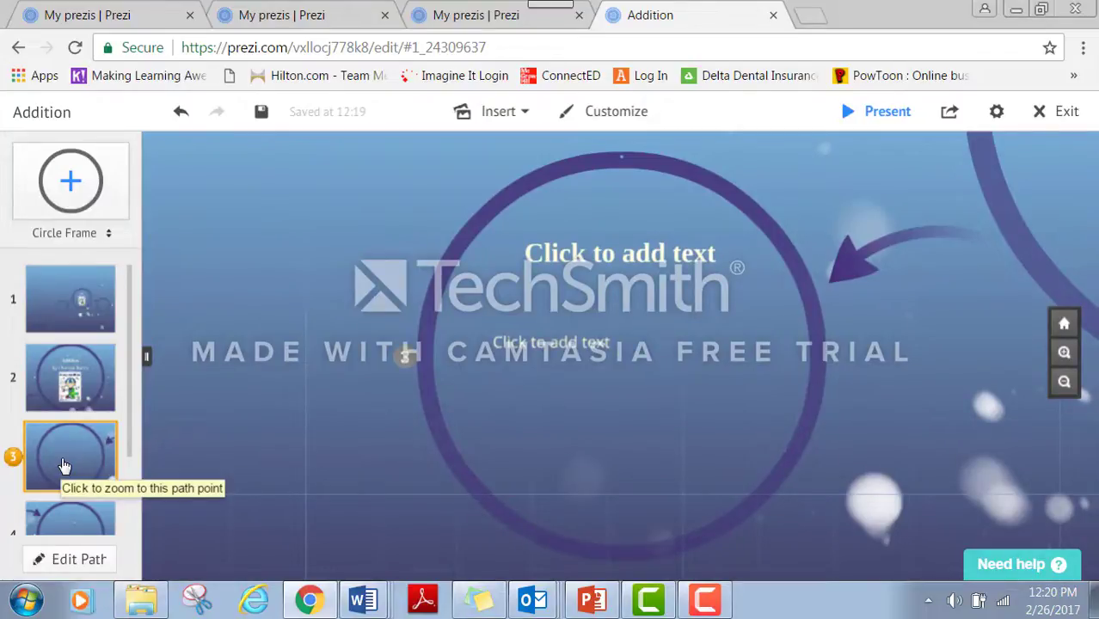
{"action": "left_click", "coordinate": [506, 301]}
{"action": "left_click", "coordinate": [701, 387]}
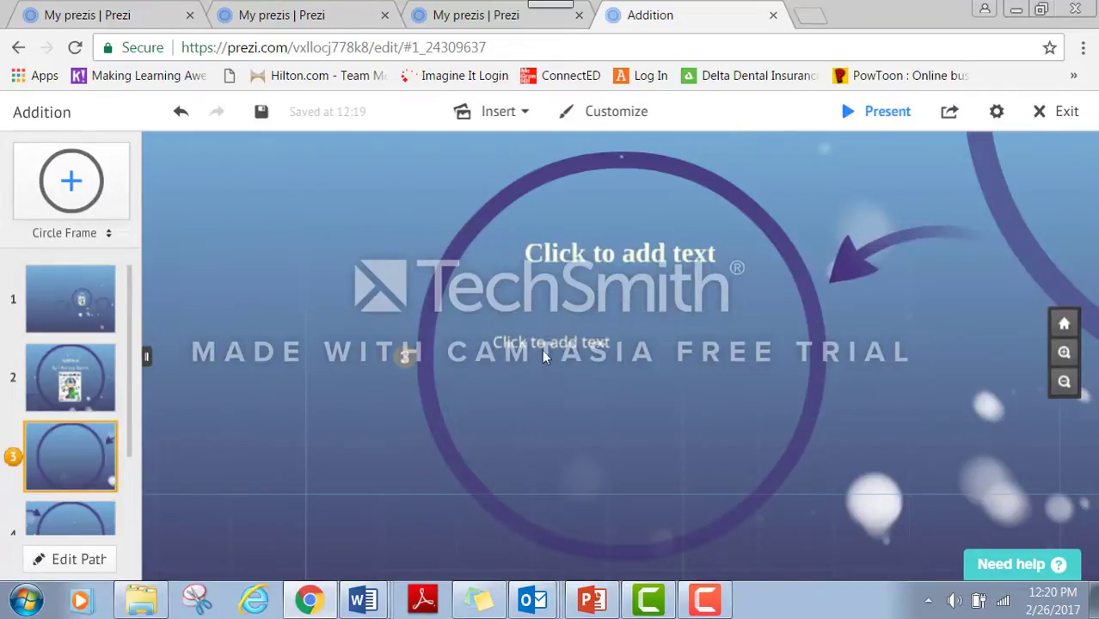
{"action": "left_click", "coordinate": [631, 218]}
{"action": "left_click", "coordinate": [778, 379]}
{"action": "left_click", "coordinate": [739, 385]}
{"action": "left_click", "coordinate": [640, 479]}
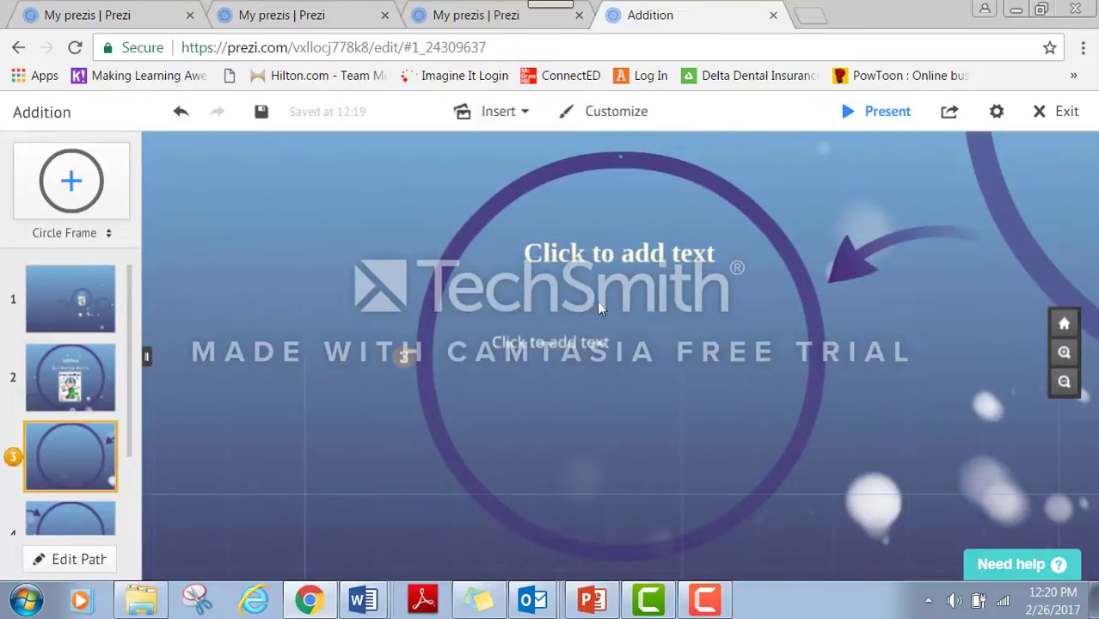
Enter "Addition:" in the title placeholder of the third path point's circle and start a new line below it.
{"action": "left_click", "coordinate": [606, 254]}
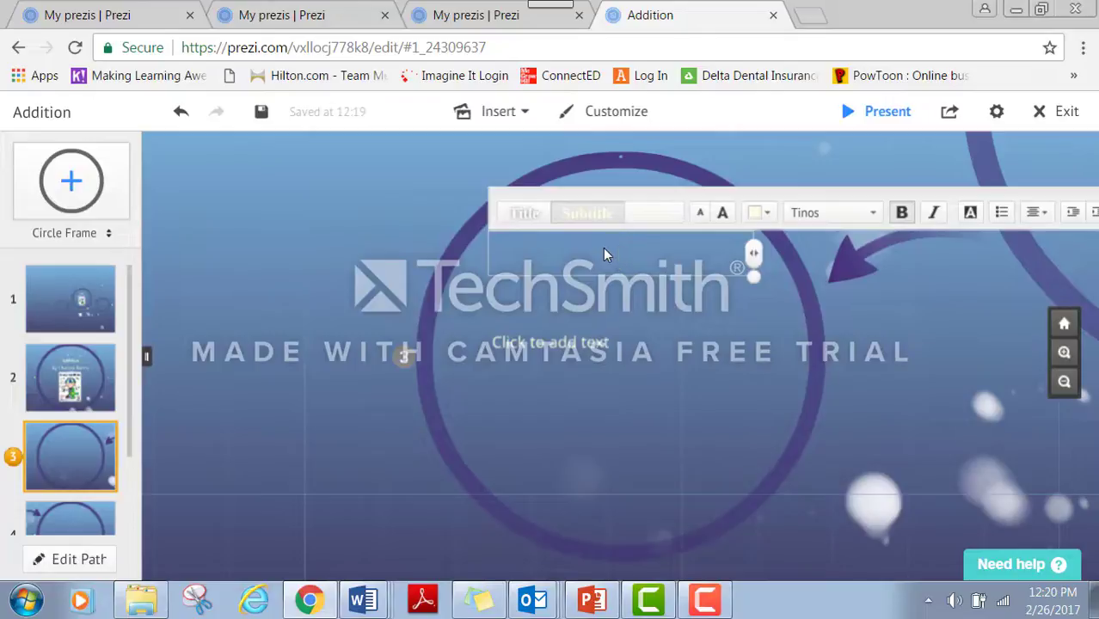
{"action": "type", "text": "Addition"}
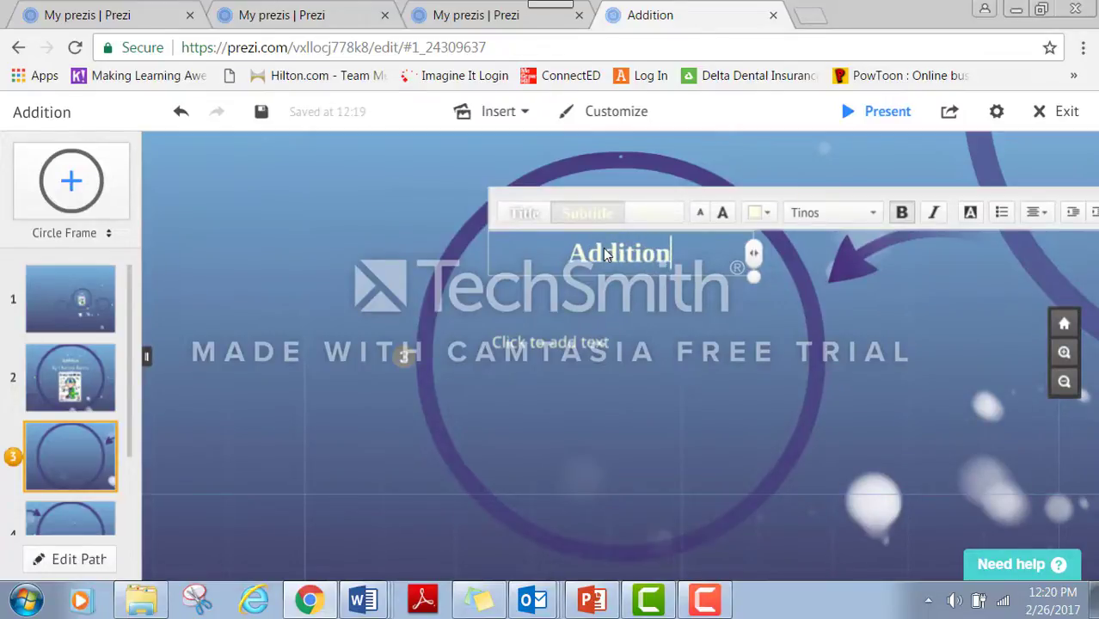
{"action": "type", "text": ":"}
{"action": "key", "text": "Return"}
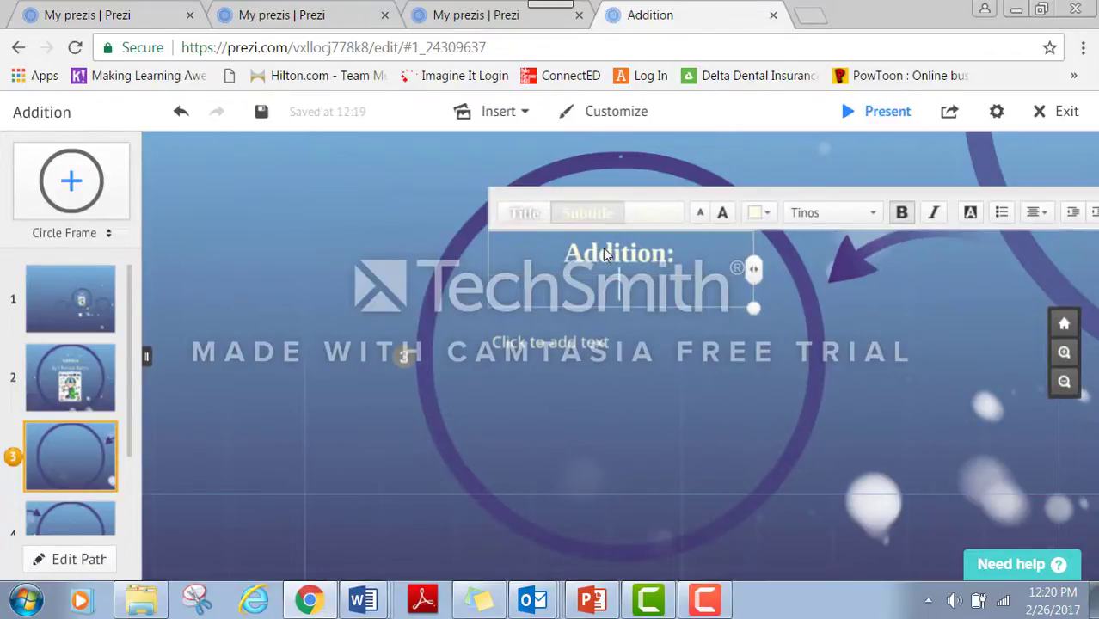
Enter "Joining two groups of numbers to make or find out the total or sum." below "Addition:" in the third circle.
{"action": "type", "text": "Jpoini"}
{"action": "key", "text": "BackSpace"}
{"action": "key", "text": "BackSpace"}
{"action": "key", "text": "BackSpace"}
{"action": "key", "text": "BackSpace"}
{"action": "key", "text": "BackSpace"}
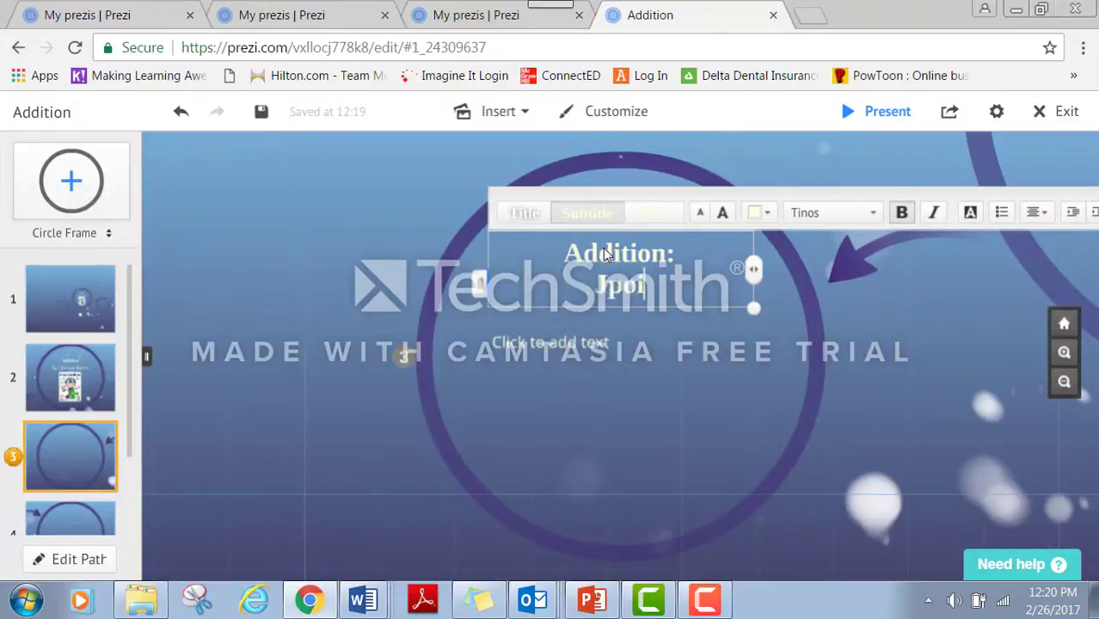
{"action": "type", "text": "oinin"}
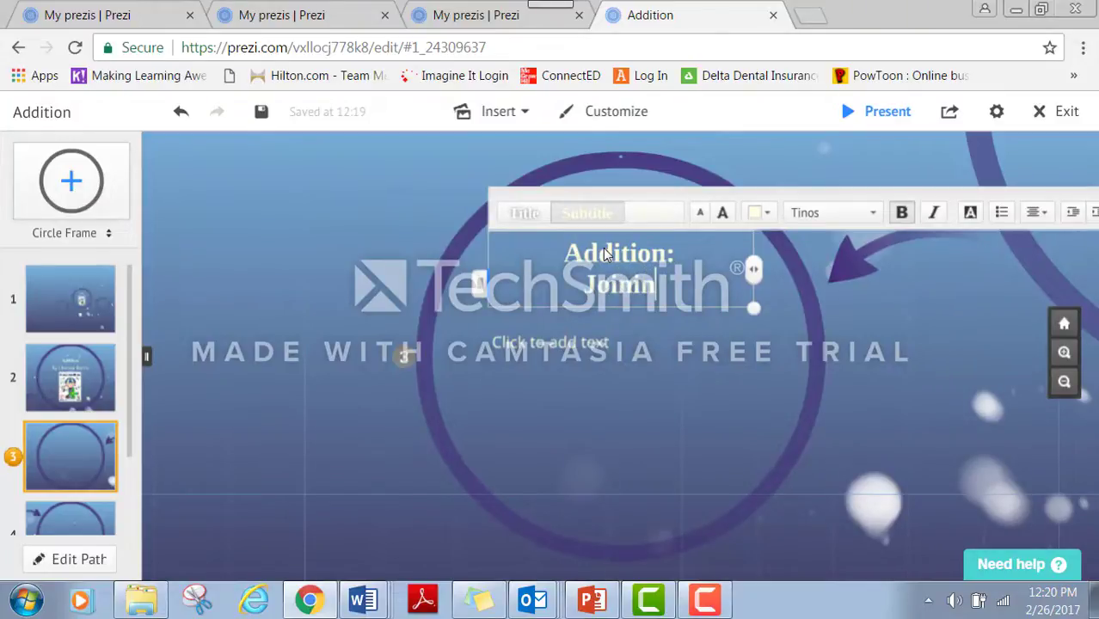
{"action": "type", "text": "g two g"}
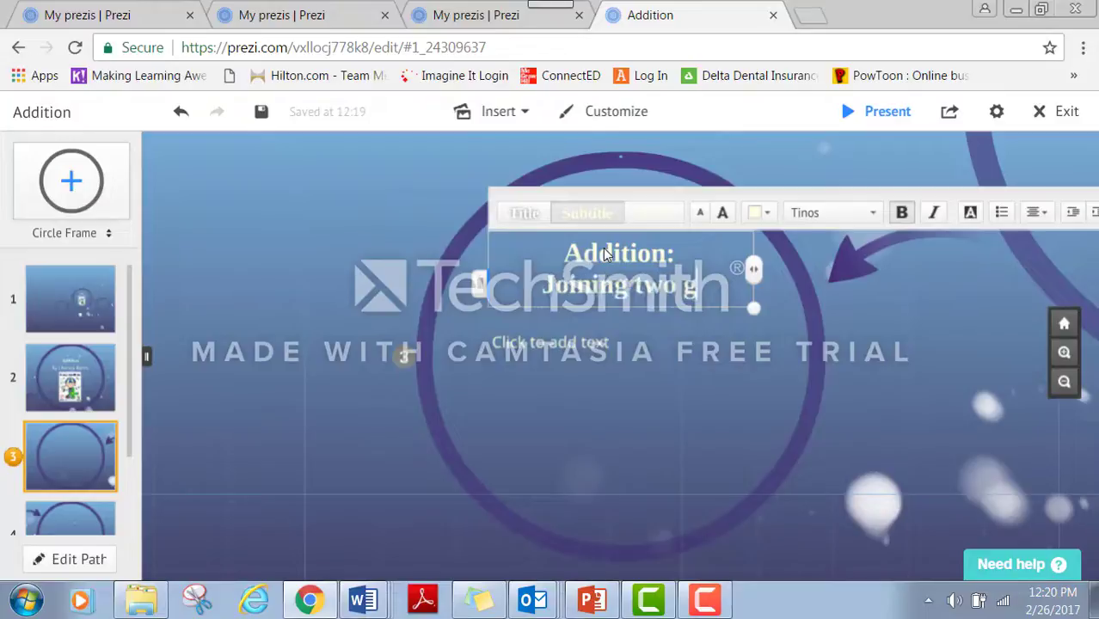
{"action": "type", "text": "roups of "}
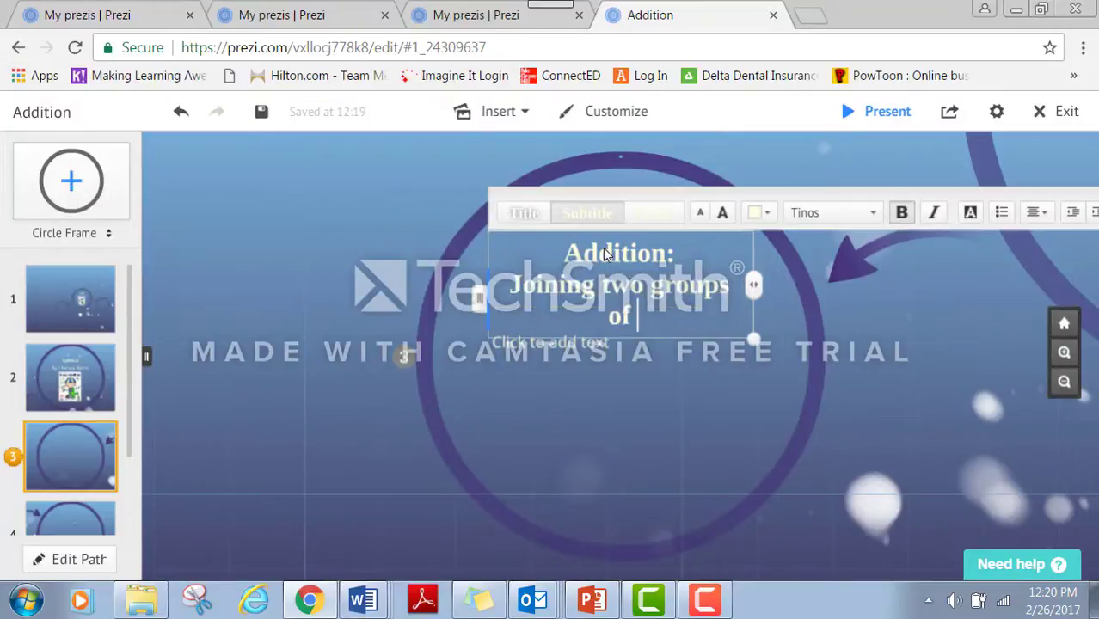
{"action": "type", "text": "numbers"}
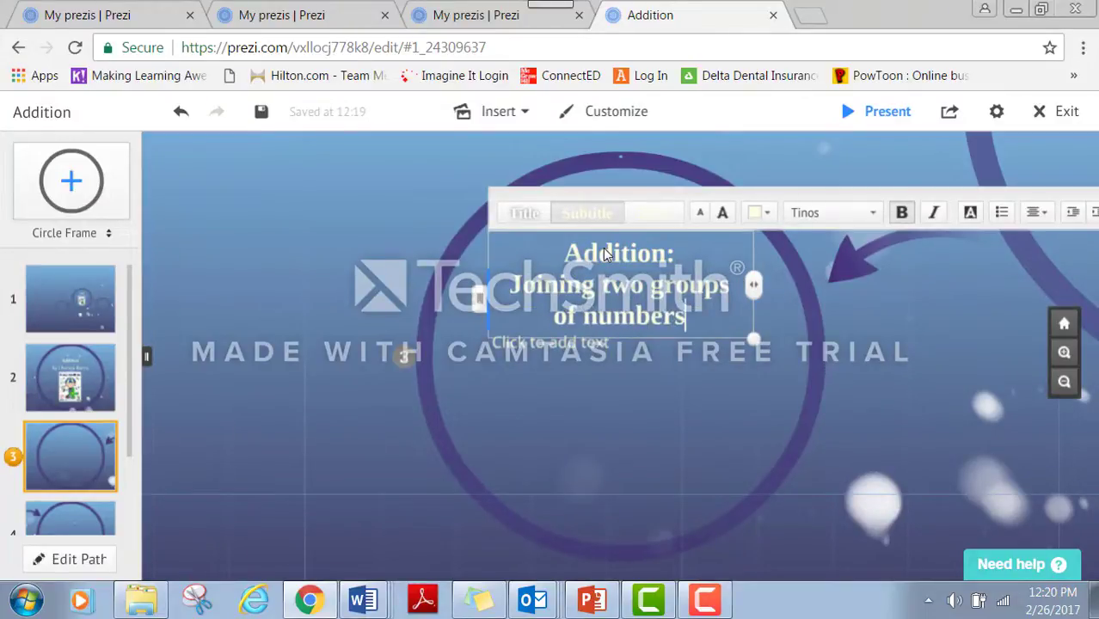
{"action": "type", "text": " to ma"}
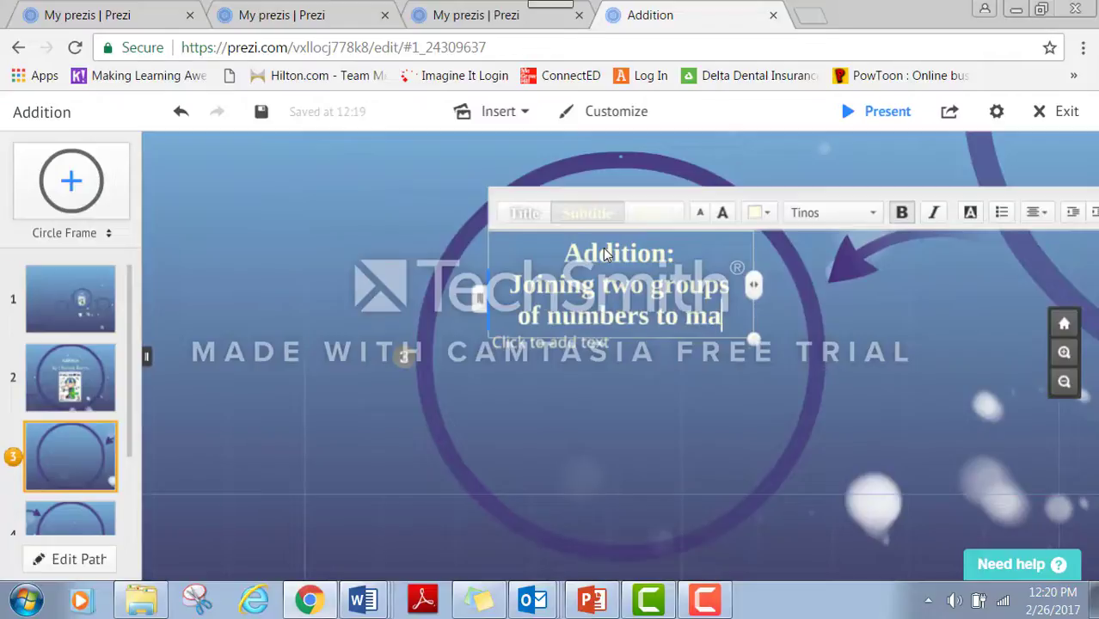
{"action": "type", "text": "ke or find "}
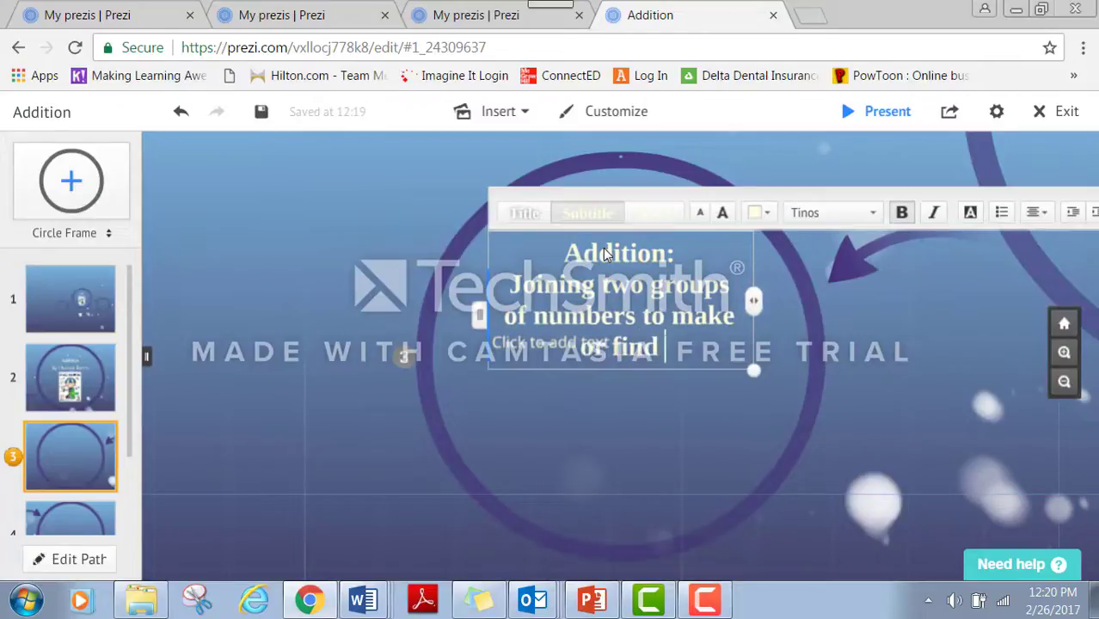
{"action": "type", "text": "out the"}
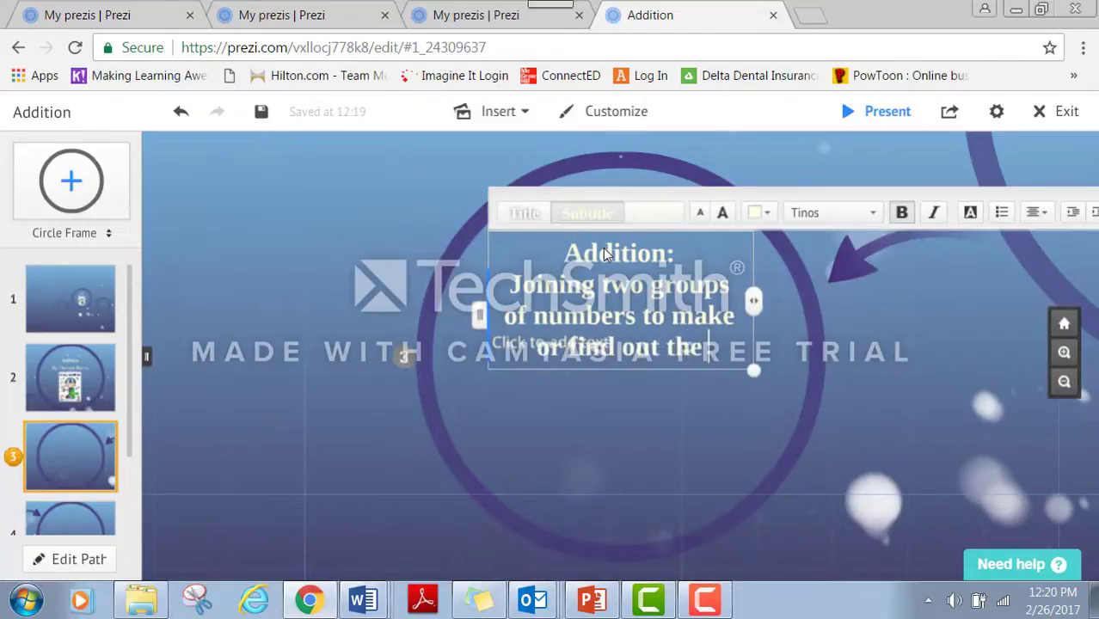
{"action": "type", "text": " tota"}
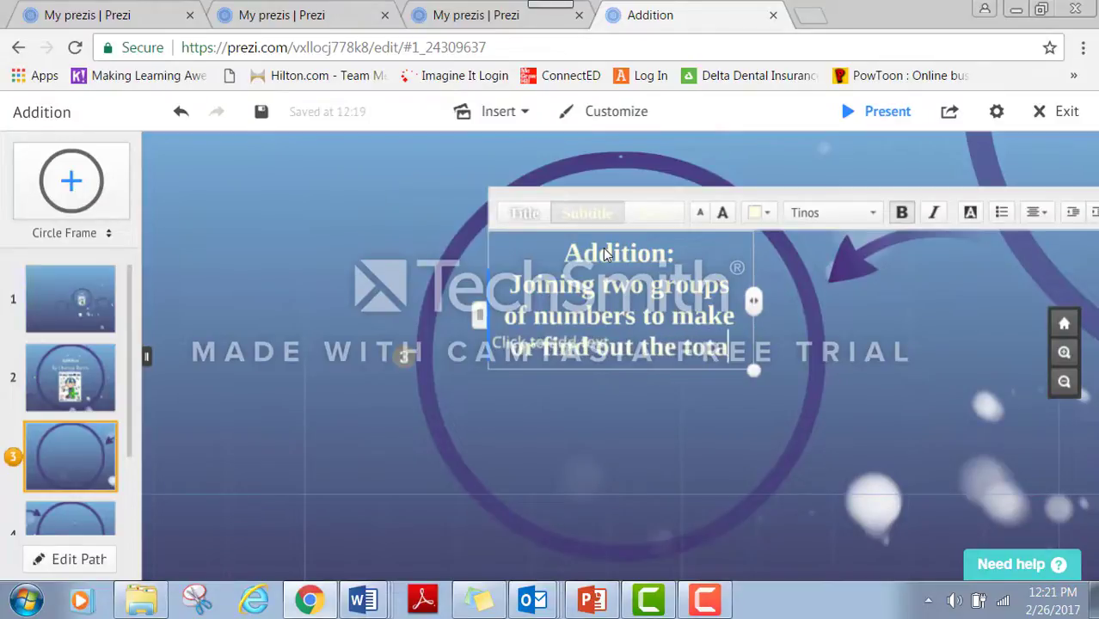
{"action": "type", "text": "l or sum."}
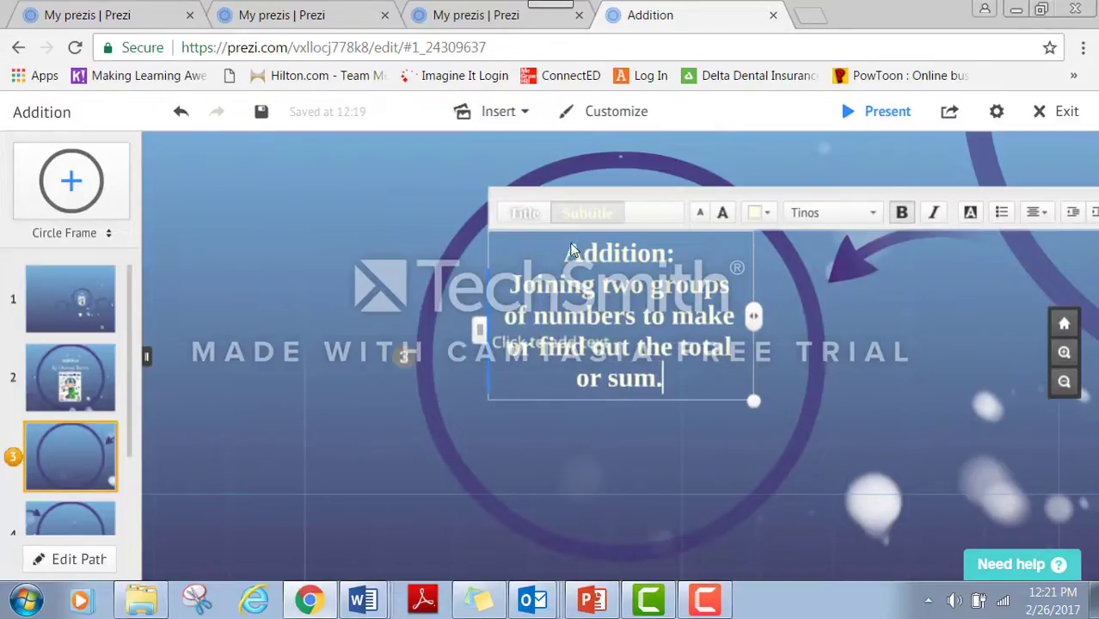
{"action": "left_click", "coordinate": [468, 377]}
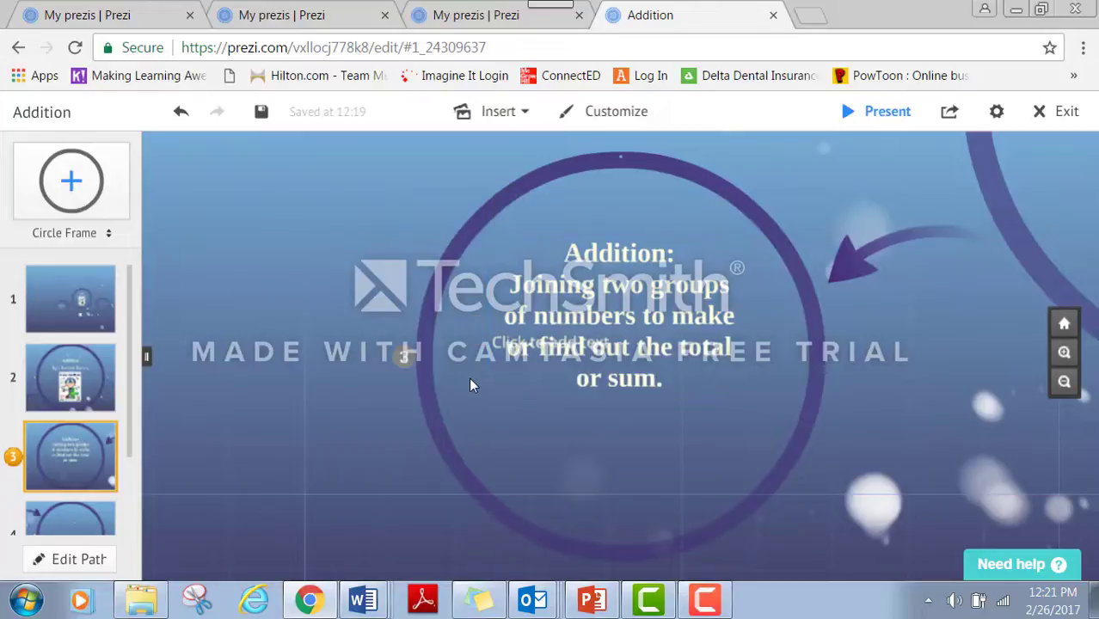
Move the empty body text placeholder out of the third circle, away from the addition definition.
{"action": "left_click", "coordinate": [497, 340]}
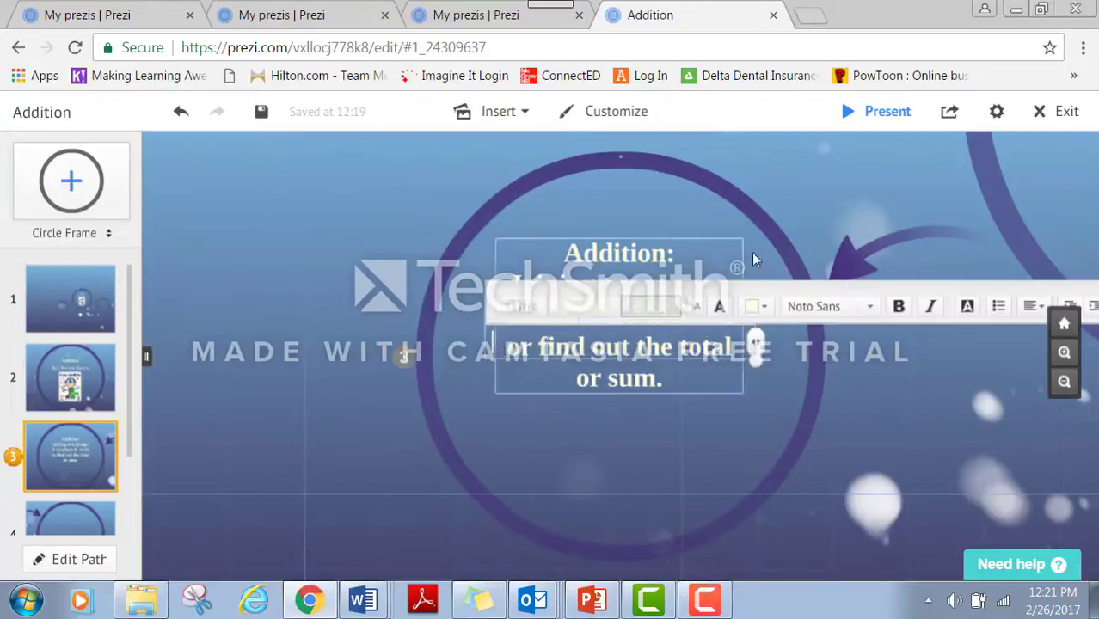
{"action": "left_click_drag", "start_coordinate": [785, 287], "coordinate": [406, 563]}
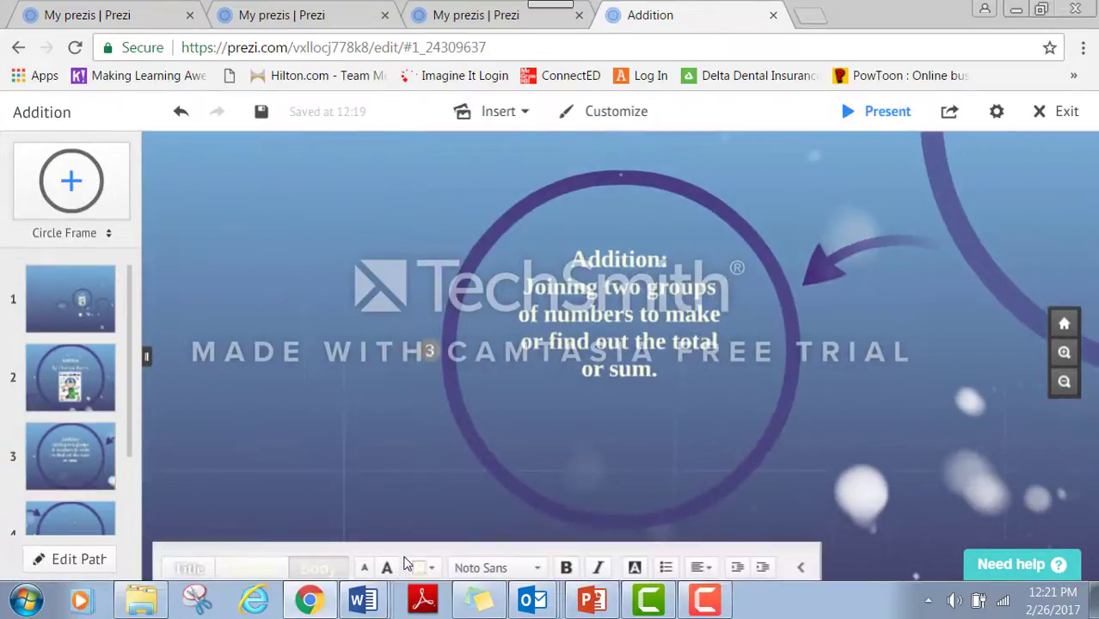
{"action": "left_click", "coordinate": [751, 374]}
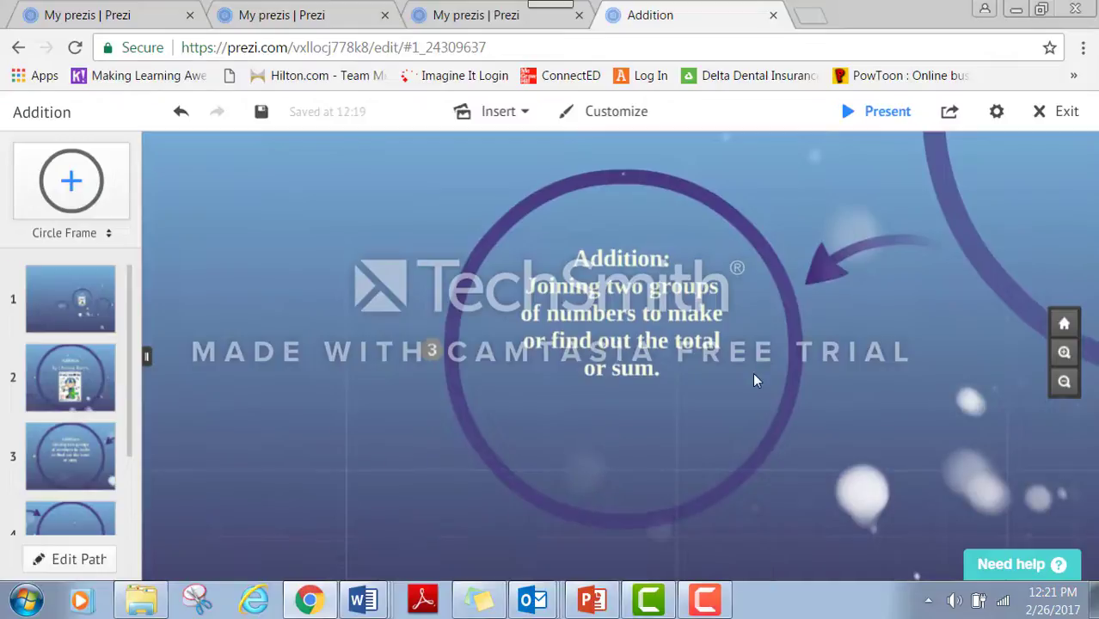
Insert the image "grade-1-addition-and-subtraction-3-638.jpg" from the Prezi Folder into the presentation.
{"action": "left_click", "coordinate": [527, 116]}
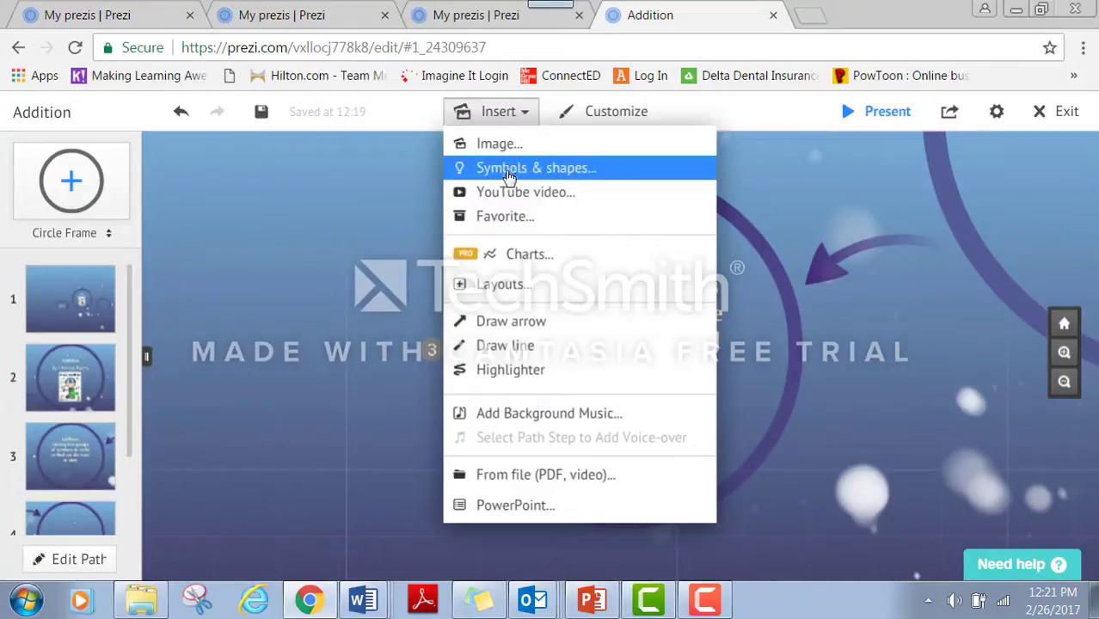
{"action": "left_click", "coordinate": [510, 148]}
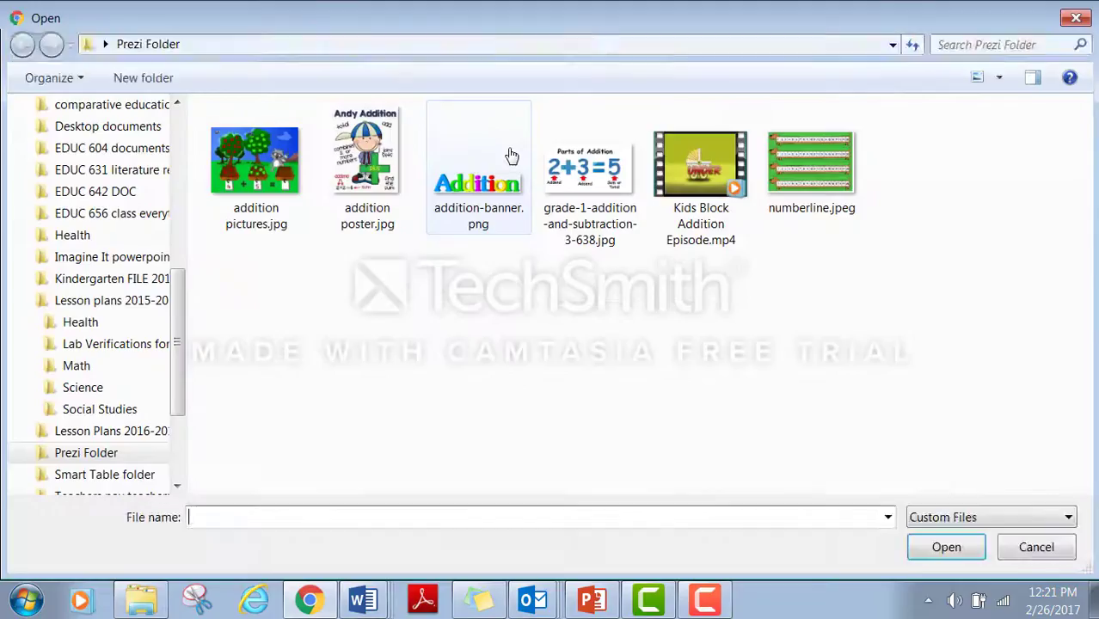
{"action": "left_click", "coordinate": [574, 174]}
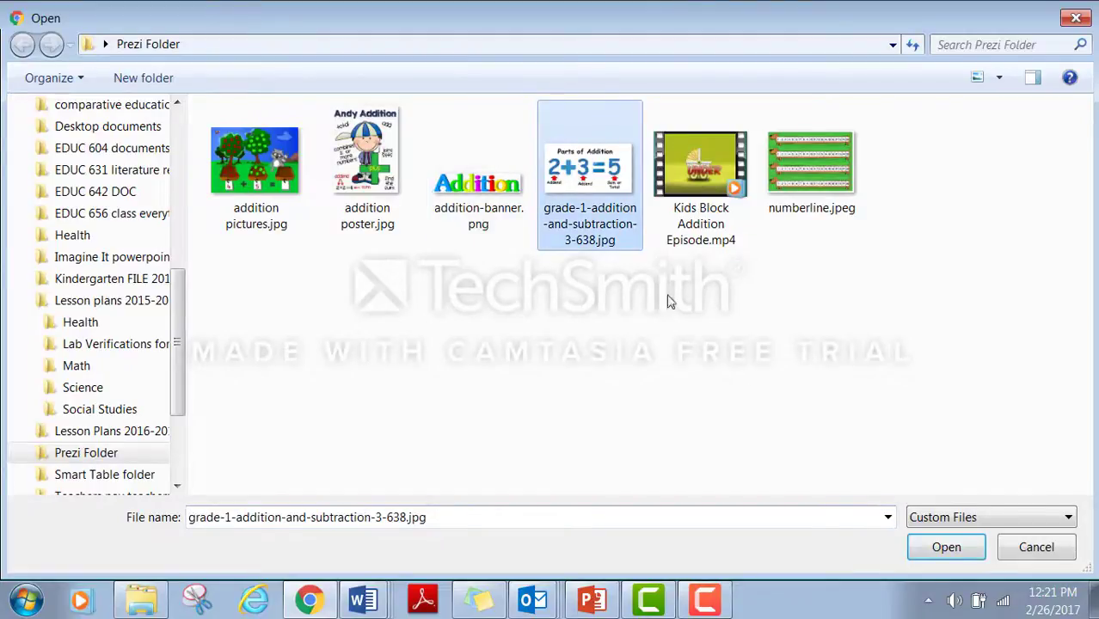
{"action": "left_click", "coordinate": [945, 548]}
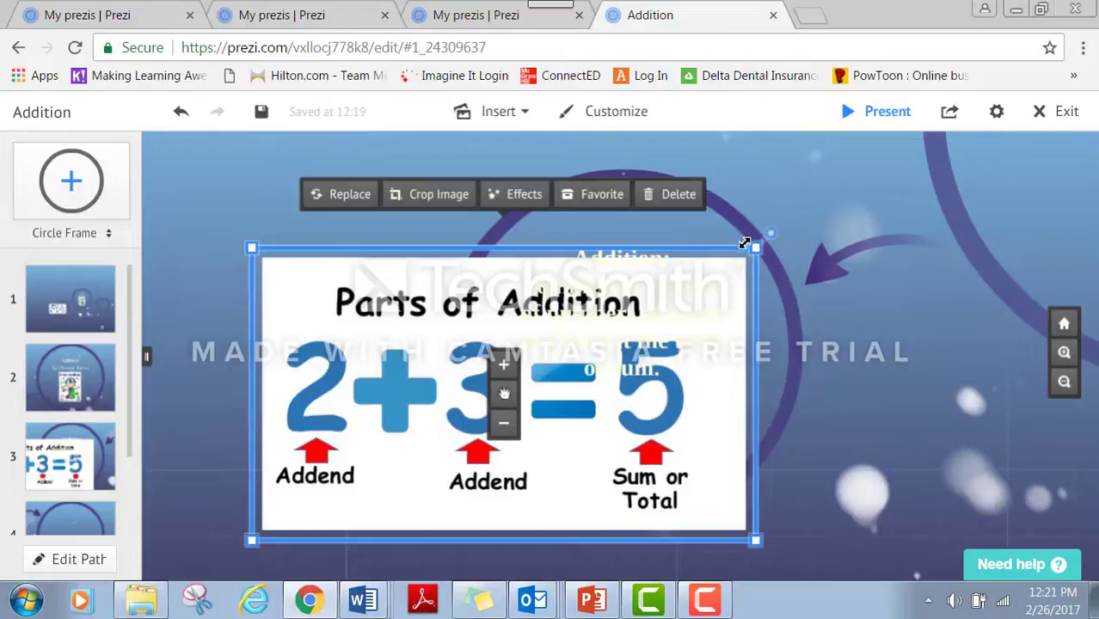
Shrink the Parts of Addition image and centre it beneath the definition inside the third circle.
{"action": "left_click_drag", "start_coordinate": [745, 244], "coordinate": [676, 436]}
{"action": "mouse_move", "coordinate": [578, 397]}
{"action": "left_mouse_down"}
{"action": "mouse_move", "coordinate": [558, 396]}
{"action": "mouse_move", "coordinate": [584, 406]}
{"action": "left_mouse_up"}
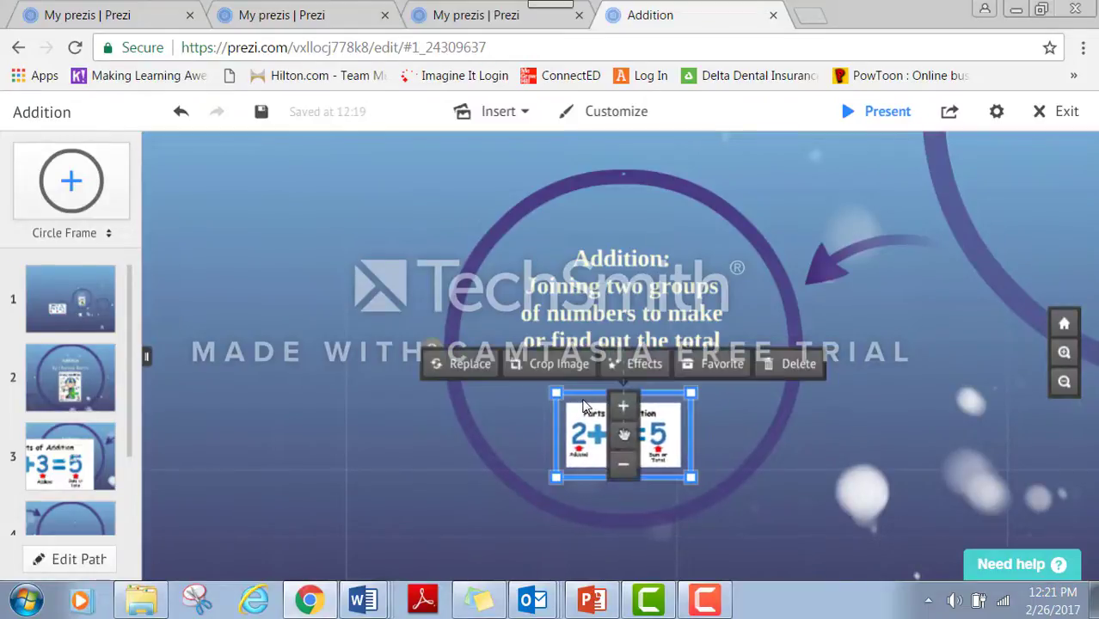
{"action": "left_click", "coordinate": [751, 461]}
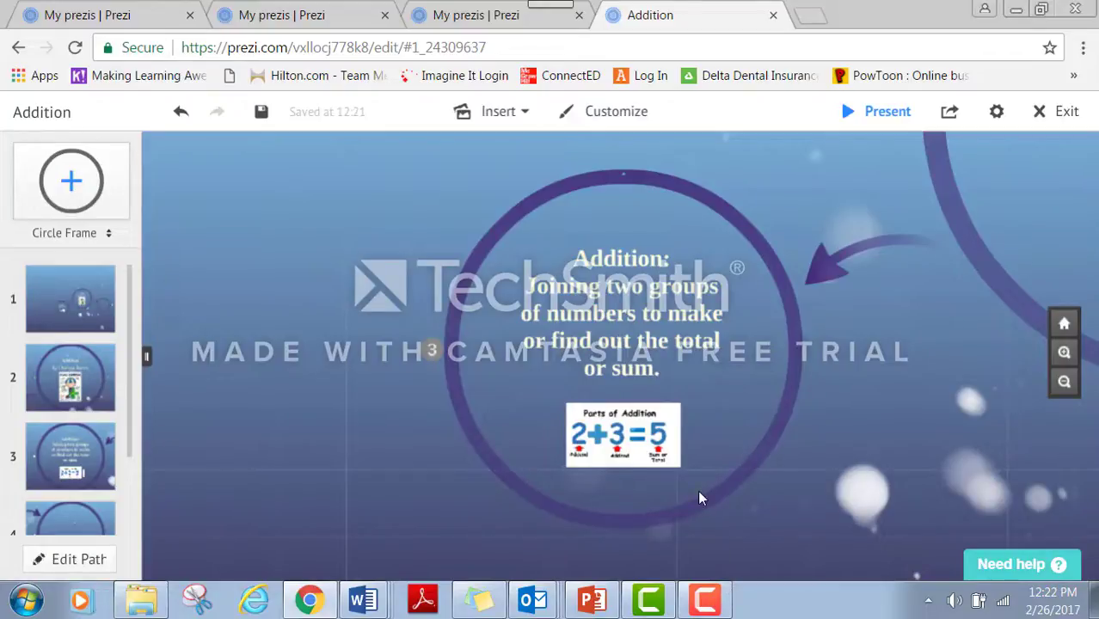
Zoom to path point 4 and enter "Addition Video" in its circle's title placeholder.
{"action": "scroll", "coordinate": [129, 412], "scroll_direction": "down", "scroll_amount": 2}
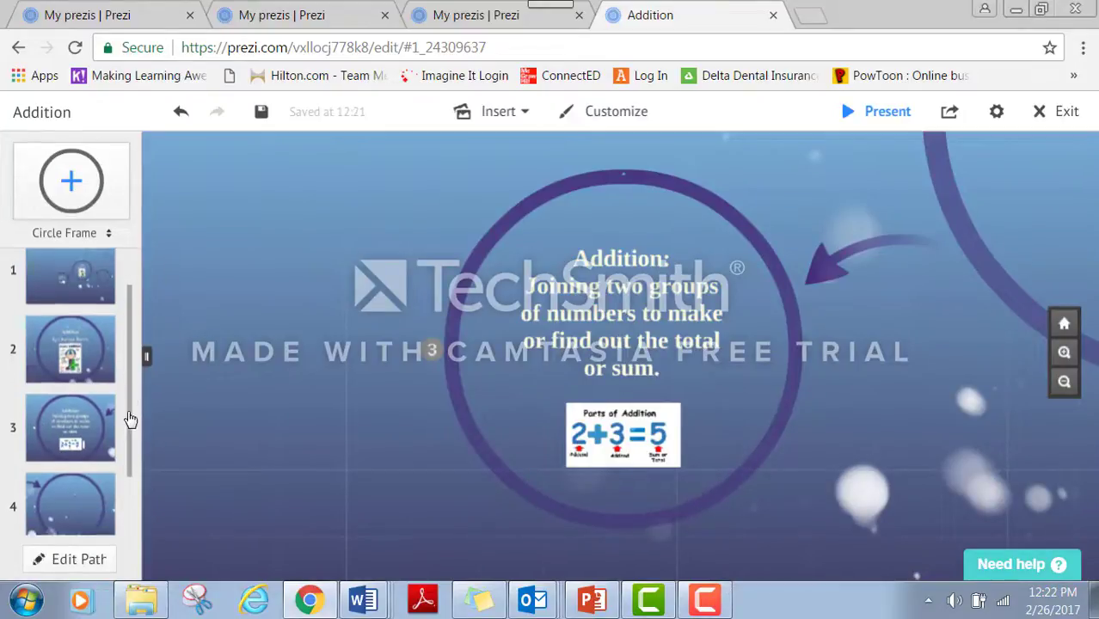
{"action": "left_click", "coordinate": [77, 467]}
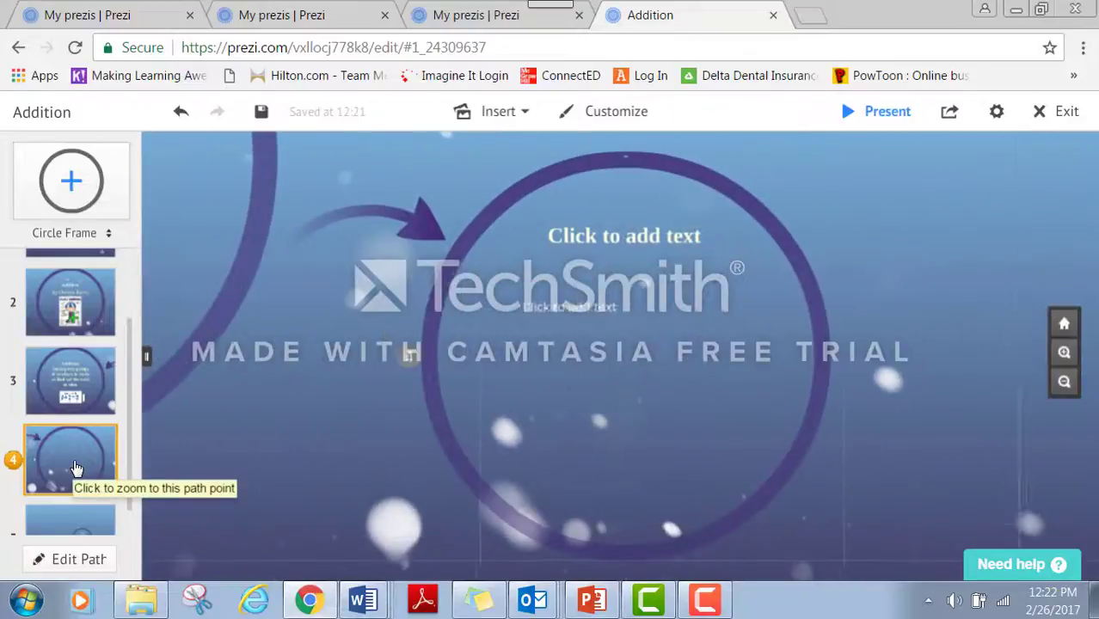
{"action": "left_click", "coordinate": [613, 246]}
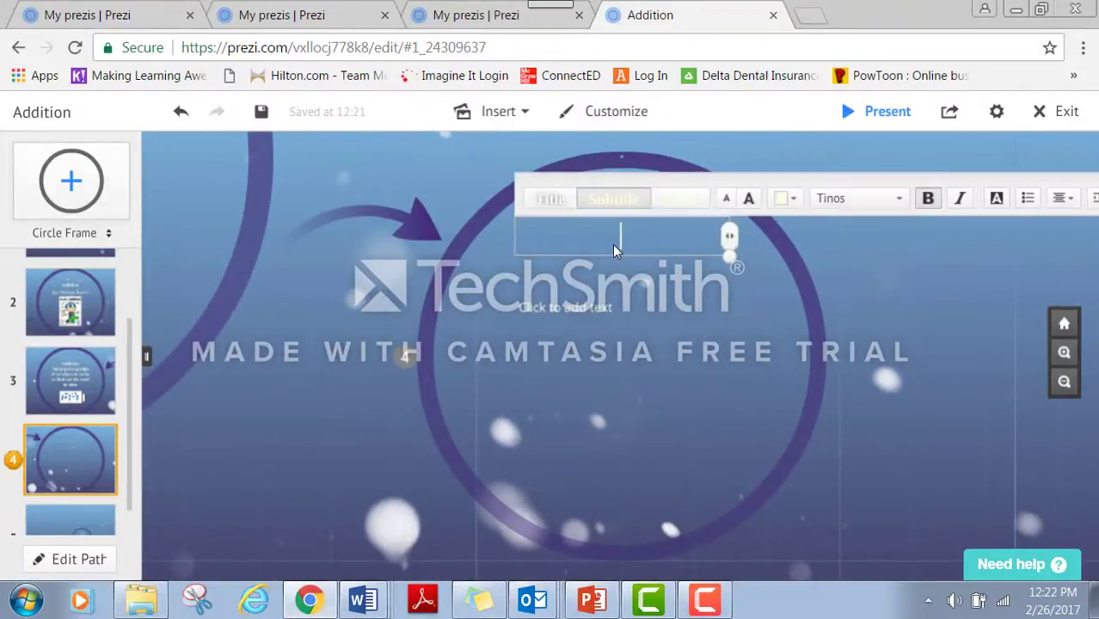
{"action": "type", "text": "Addition Video"}
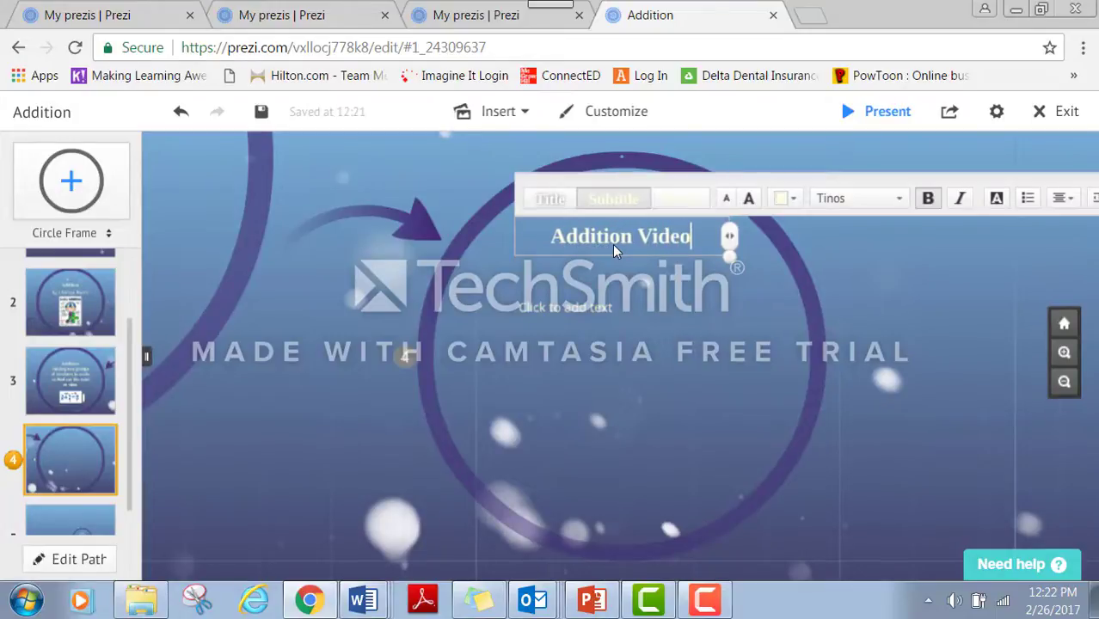
Apply the Body style to the "Addition Video" heading and adjust its text size.
{"action": "left_click", "coordinate": [750, 200]}
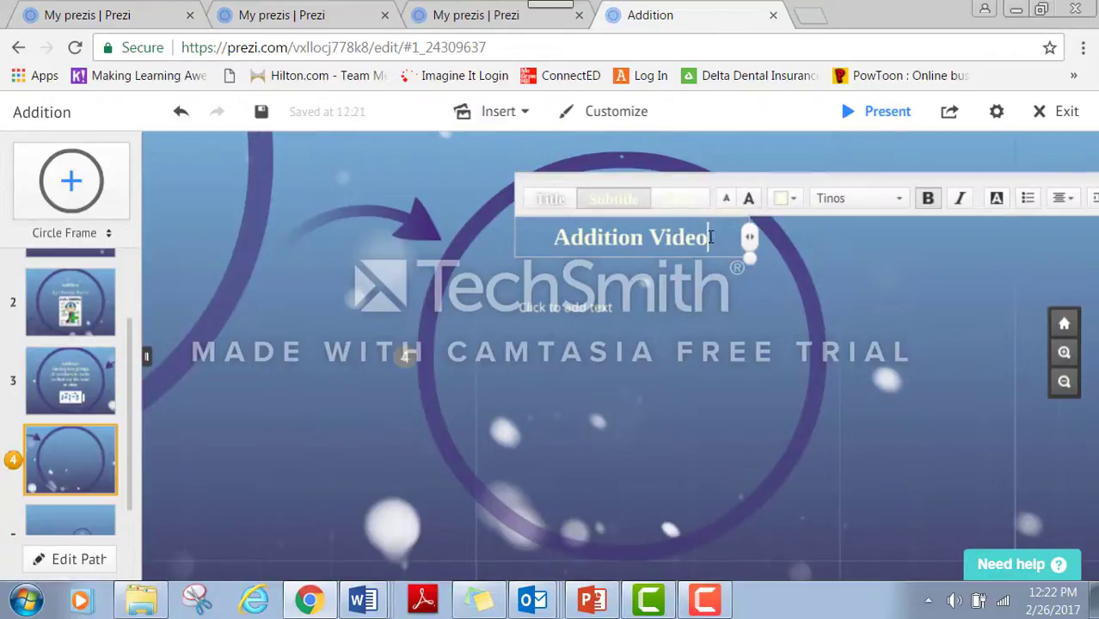
{"action": "left_click_drag", "start_coordinate": [710, 237], "coordinate": [565, 221]}
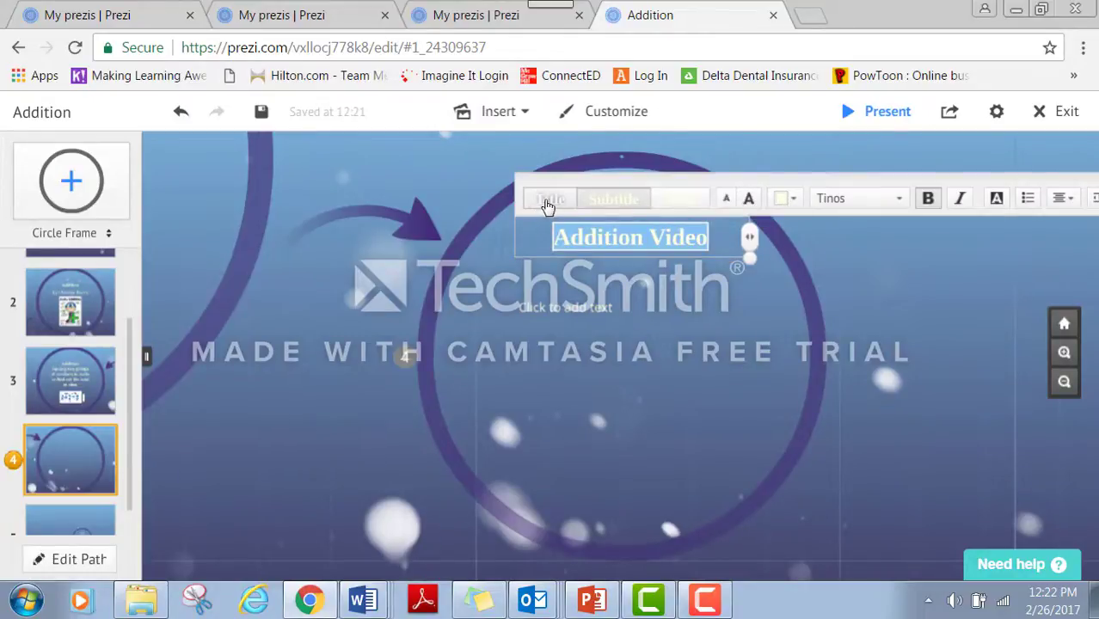
{"action": "left_click", "coordinate": [547, 205]}
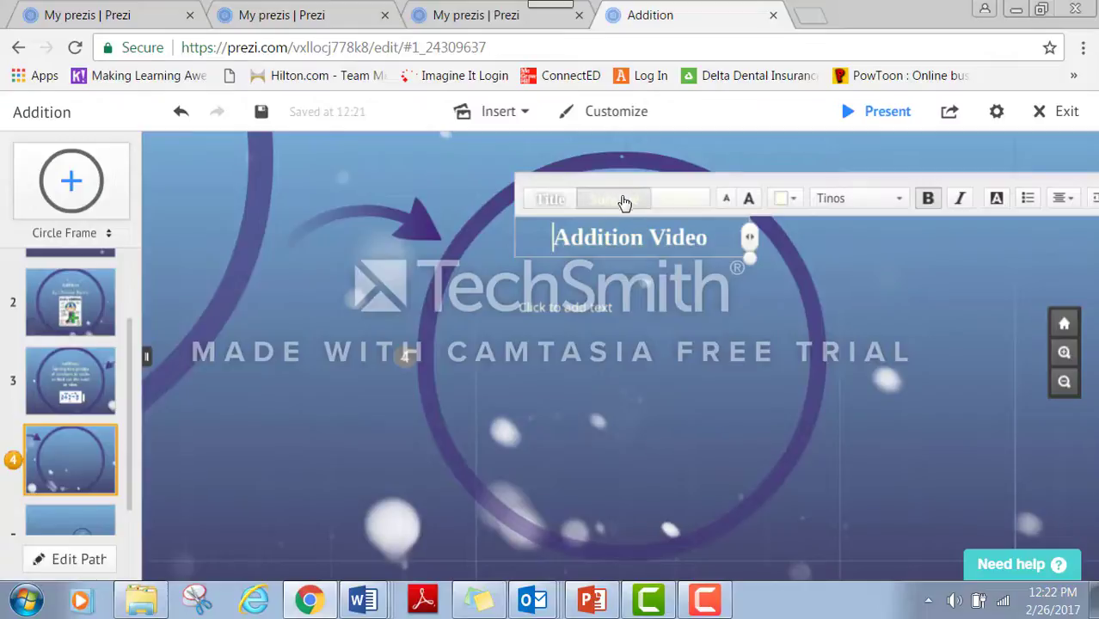
{"action": "left_click", "coordinate": [686, 201]}
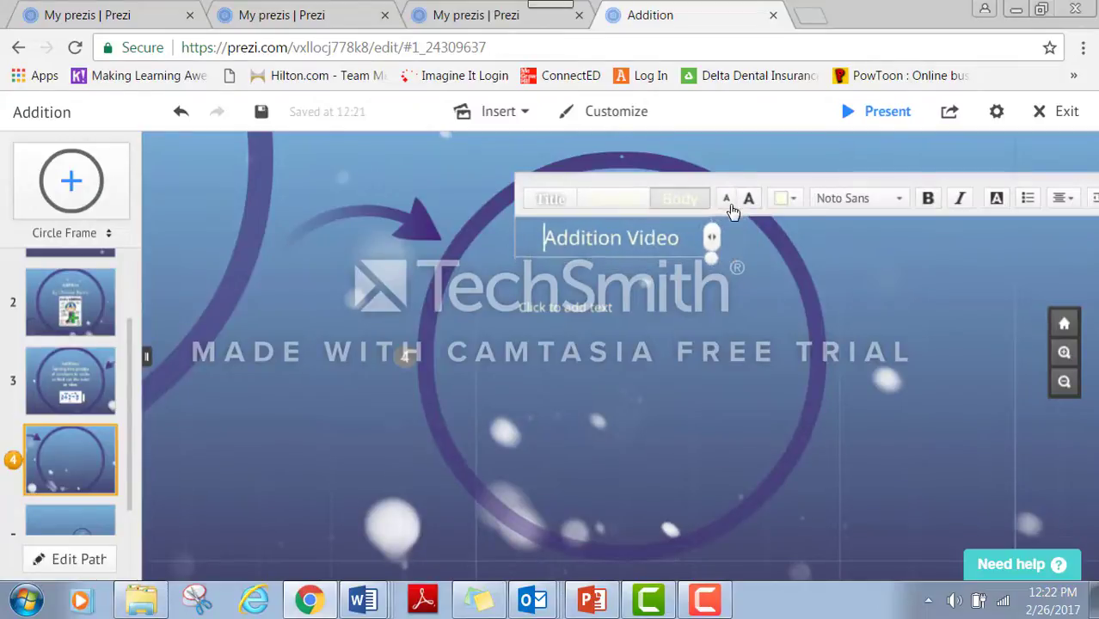
{"action": "left_click", "coordinate": [728, 203]}
{"action": "left_click", "coordinate": [727, 203]}
{"action": "left_click", "coordinate": [728, 203]}
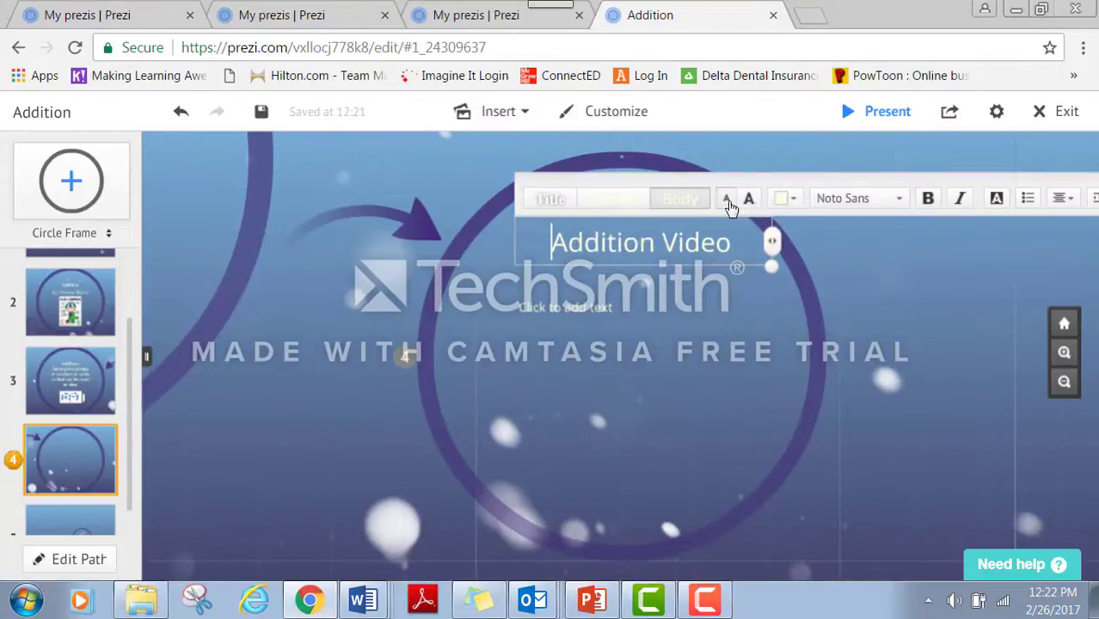
{"action": "left_click", "coordinate": [728, 202]}
Try purple shades on the "Addition Video" heading and set its text colour to black.
{"action": "left_click", "coordinate": [787, 199]}
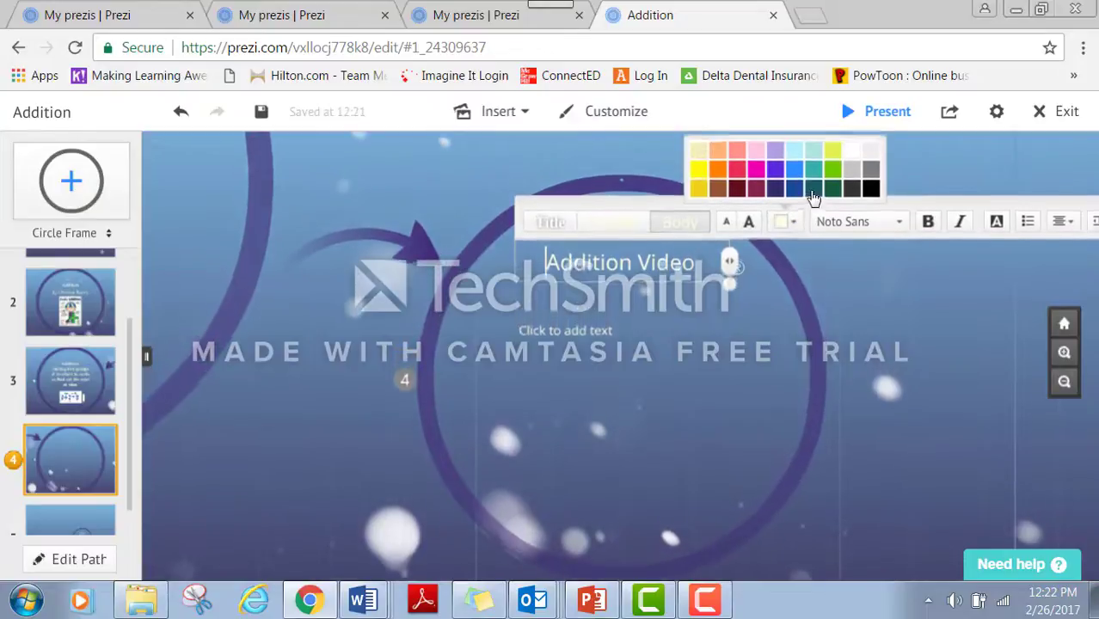
{"action": "left_click", "coordinate": [781, 173]}
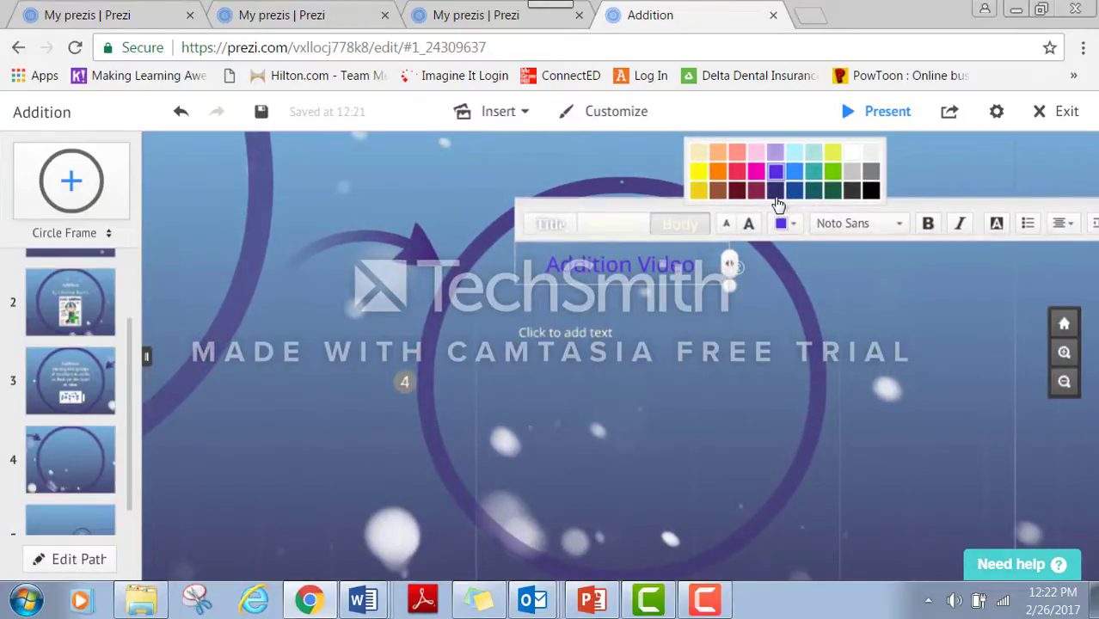
{"action": "left_click", "coordinate": [775, 191]}
{"action": "left_click", "coordinate": [871, 193]}
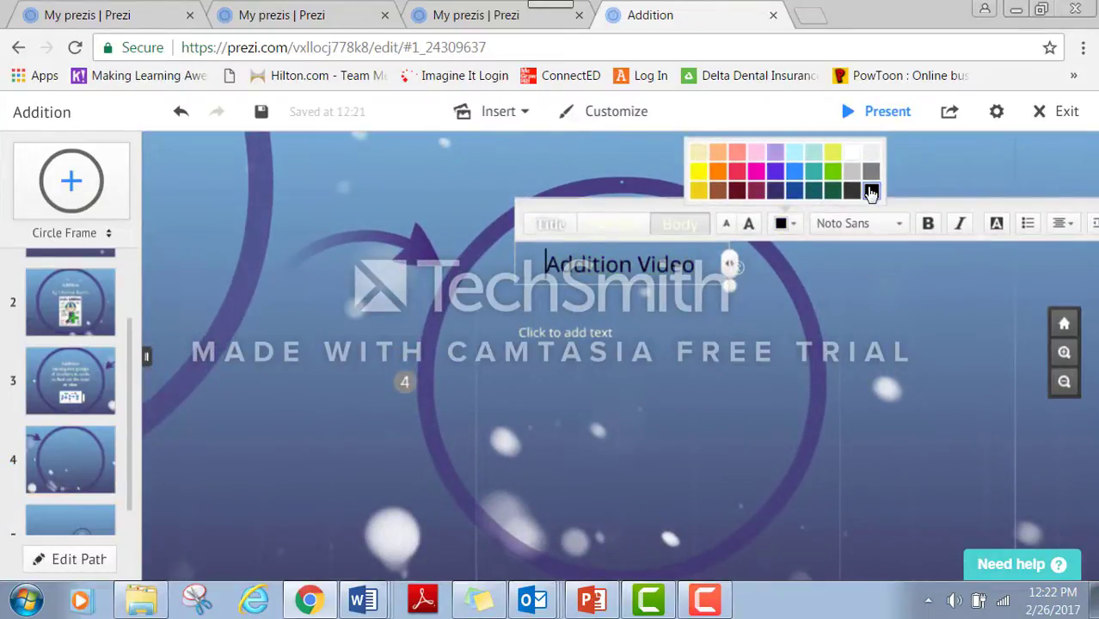
Set the "Addition Video" heading's font to Josefin Sans and make it bold.
{"action": "left_click", "coordinate": [848, 228]}
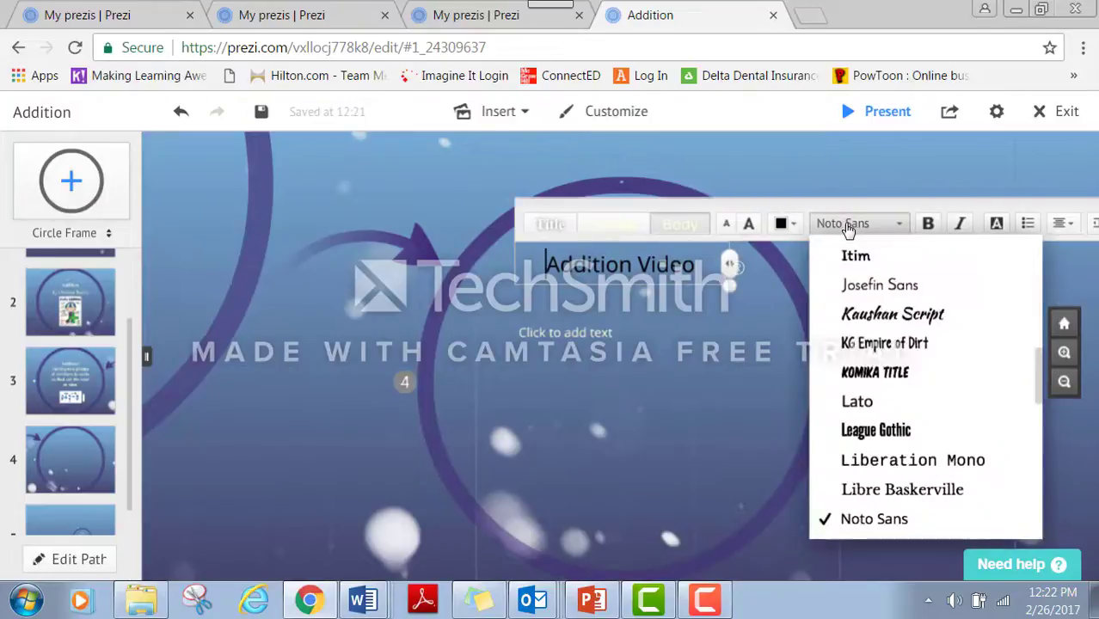
{"action": "left_click", "coordinate": [850, 291]}
{"action": "left_click", "coordinate": [926, 227]}
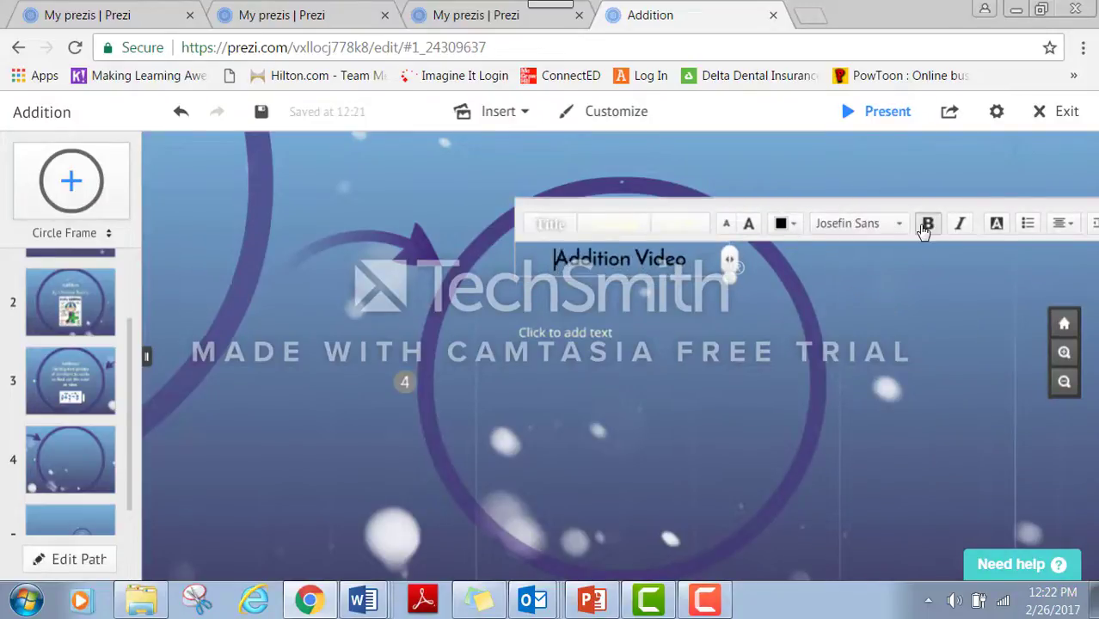
{"action": "left_click", "coordinate": [625, 392]}
Insert the video file "Kids Block Addition Episode.mp4" from the Prezi Folder into the "Addition Video" circle.
{"action": "left_click", "coordinate": [506, 118]}
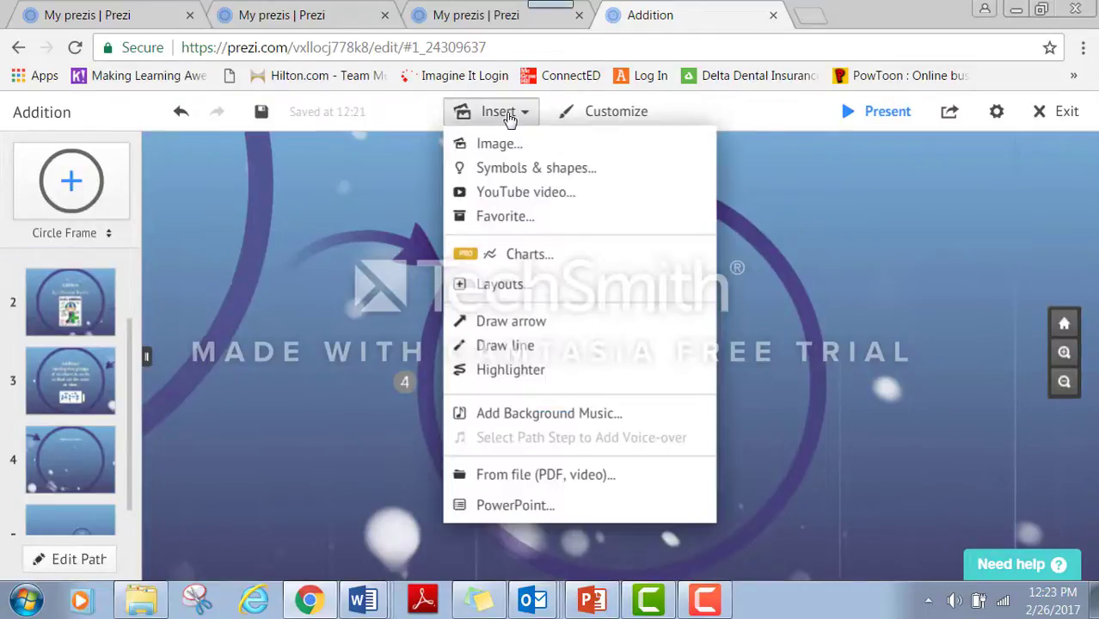
{"action": "left_click", "coordinate": [507, 146]}
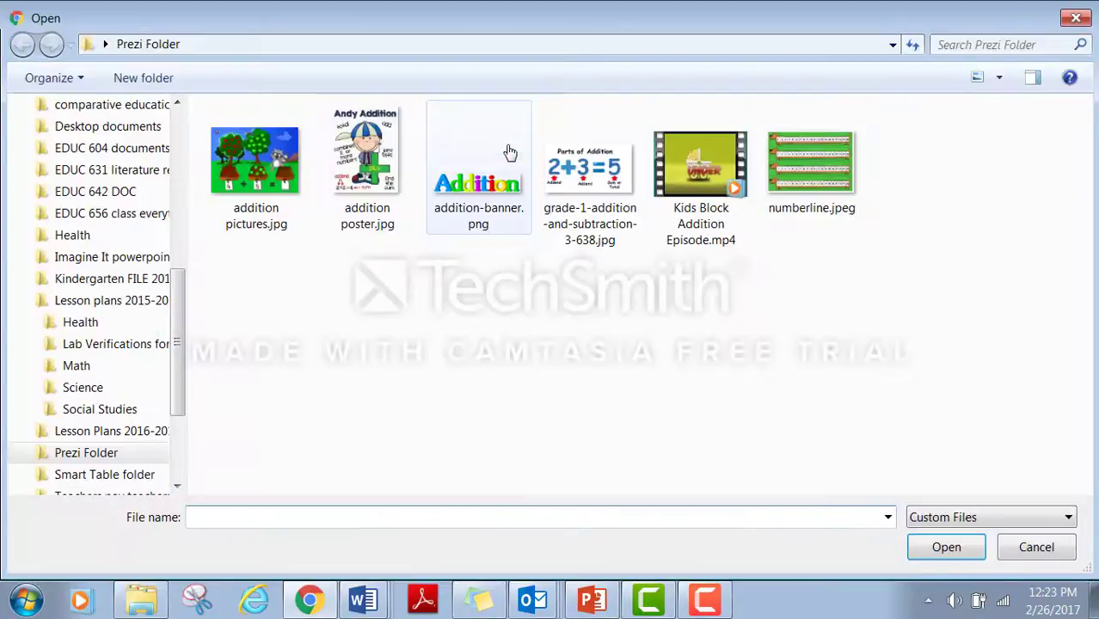
{"action": "left_click", "coordinate": [701, 176]}
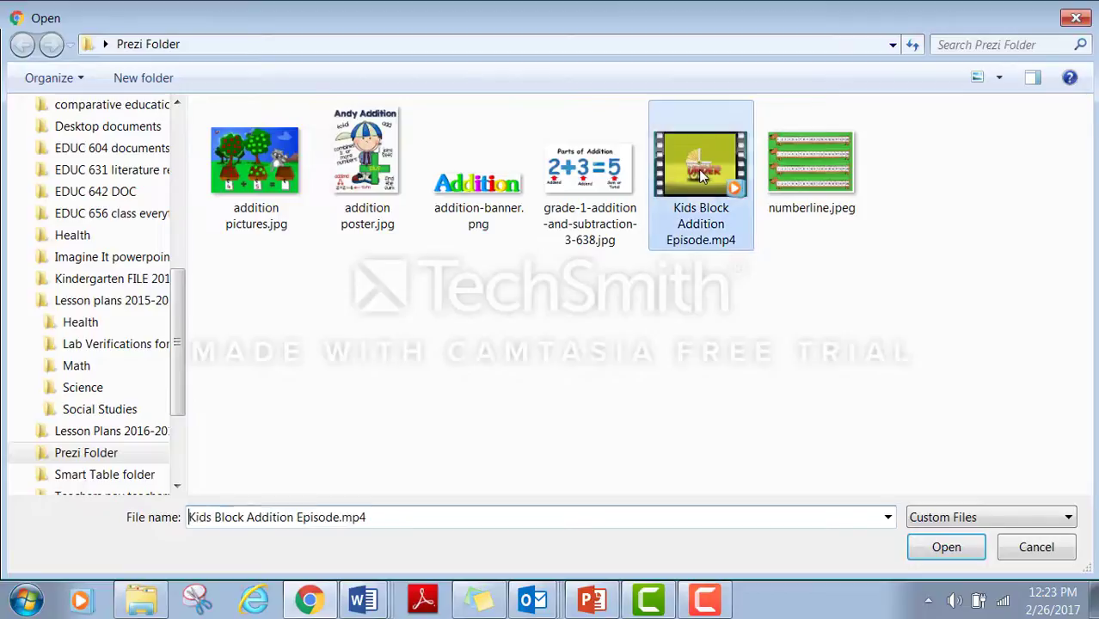
{"action": "left_click", "coordinate": [953, 548]}
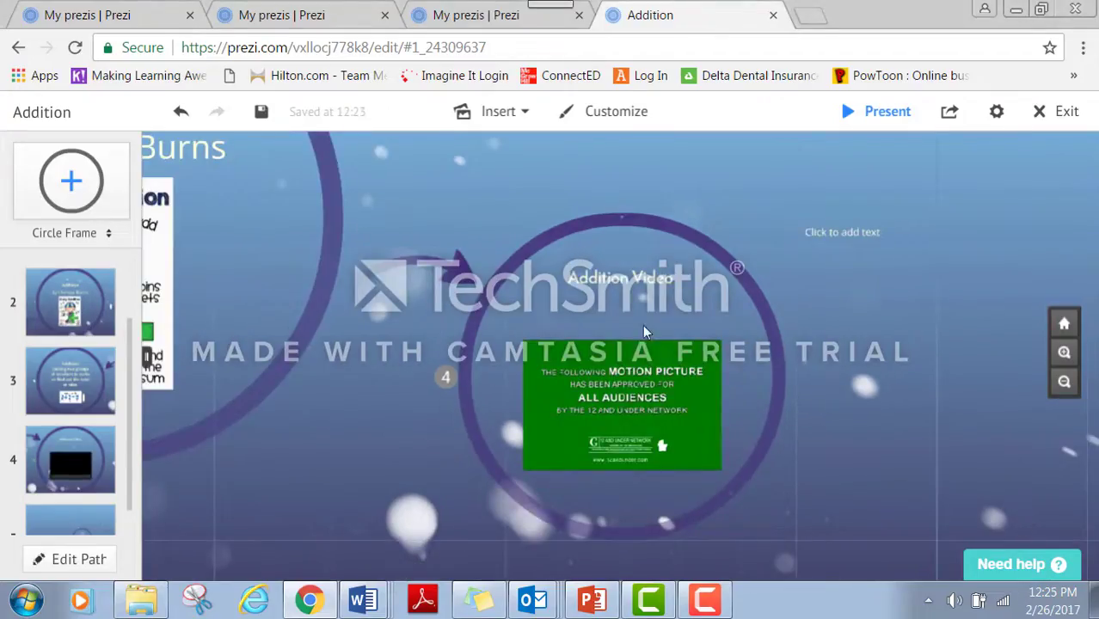
Try enlarging the inserted video so that it fills more of the "Addition Video" circle.
{"action": "left_click", "coordinate": [646, 340]}
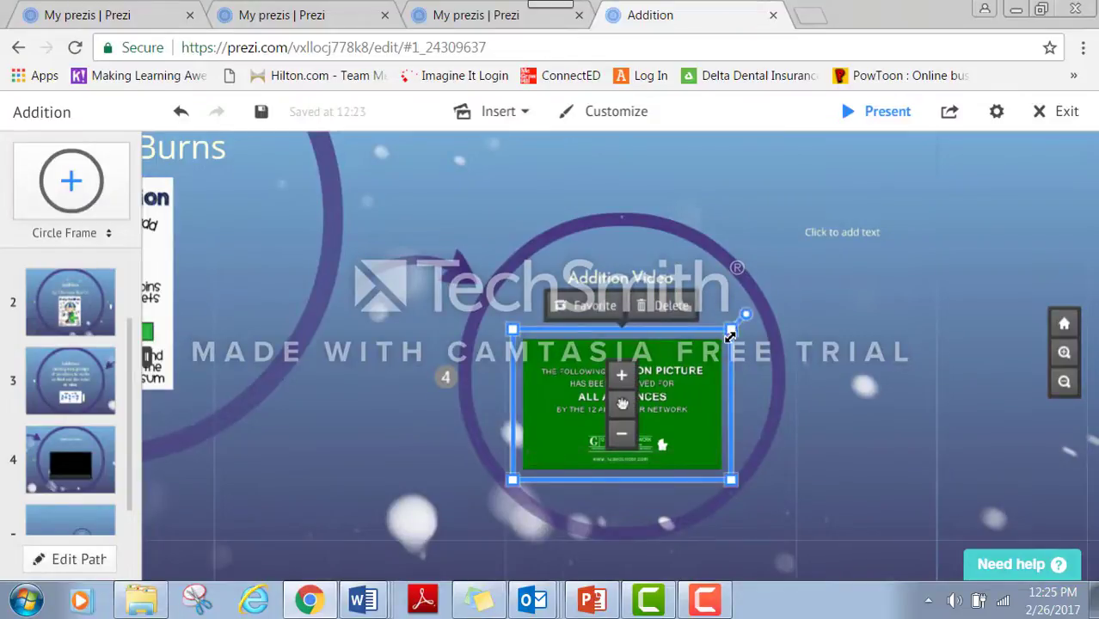
{"action": "left_click_drag", "start_coordinate": [731, 324], "coordinate": [748, 292]}
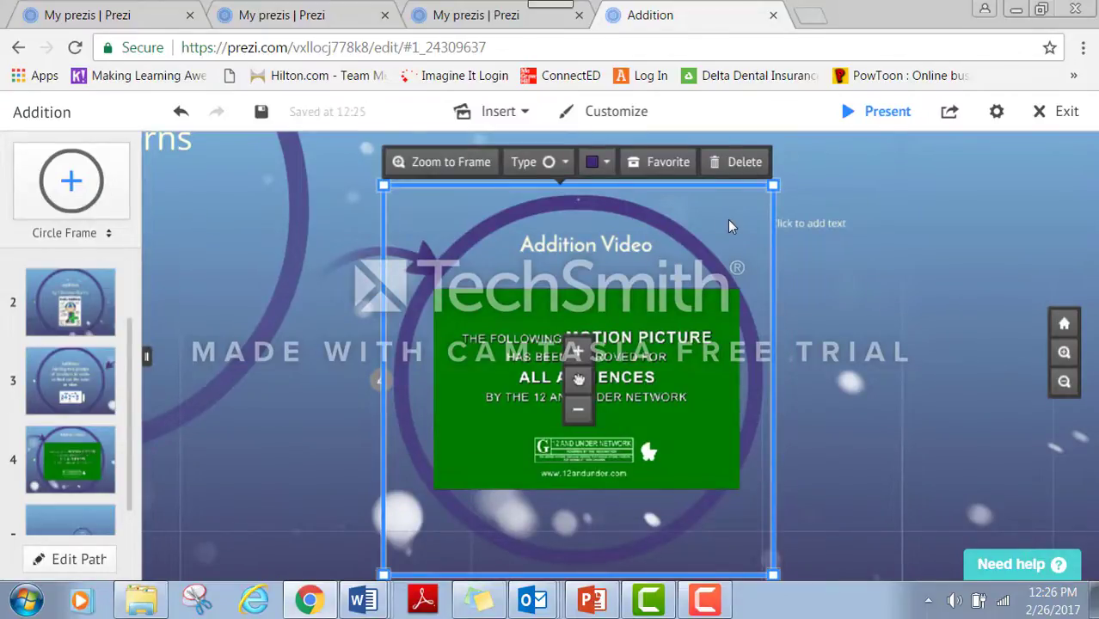
{"action": "left_click", "coordinate": [665, 236]}
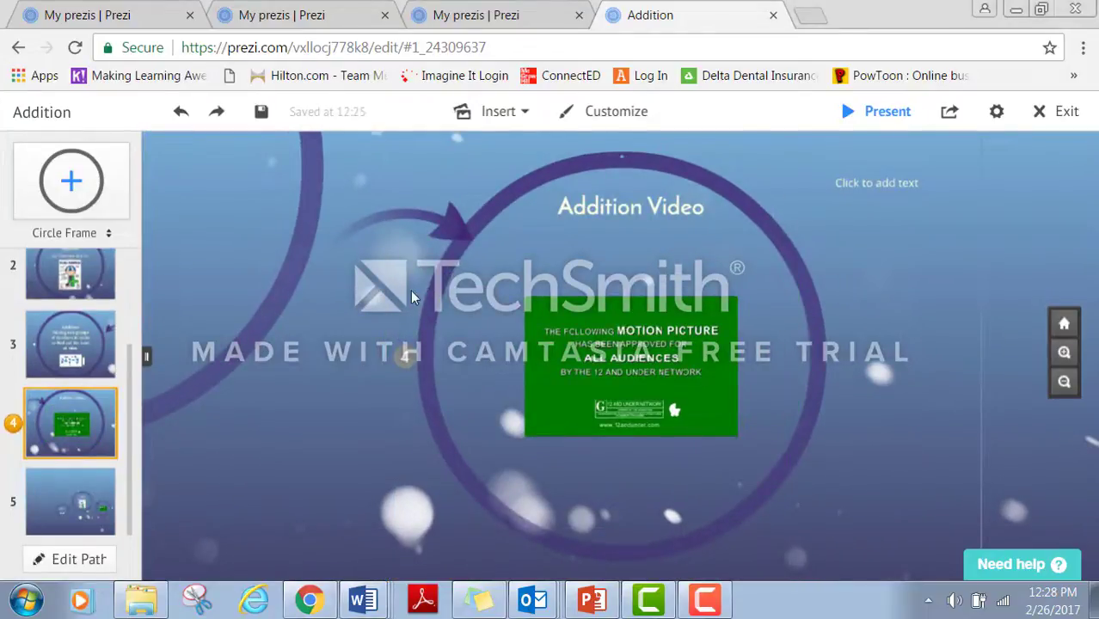
Select the "Addition Video" circle frame and scale it up slightly together with its contents.
{"action": "left_click", "coordinate": [412, 296]}
{"action": "left_click", "coordinate": [354, 344]}
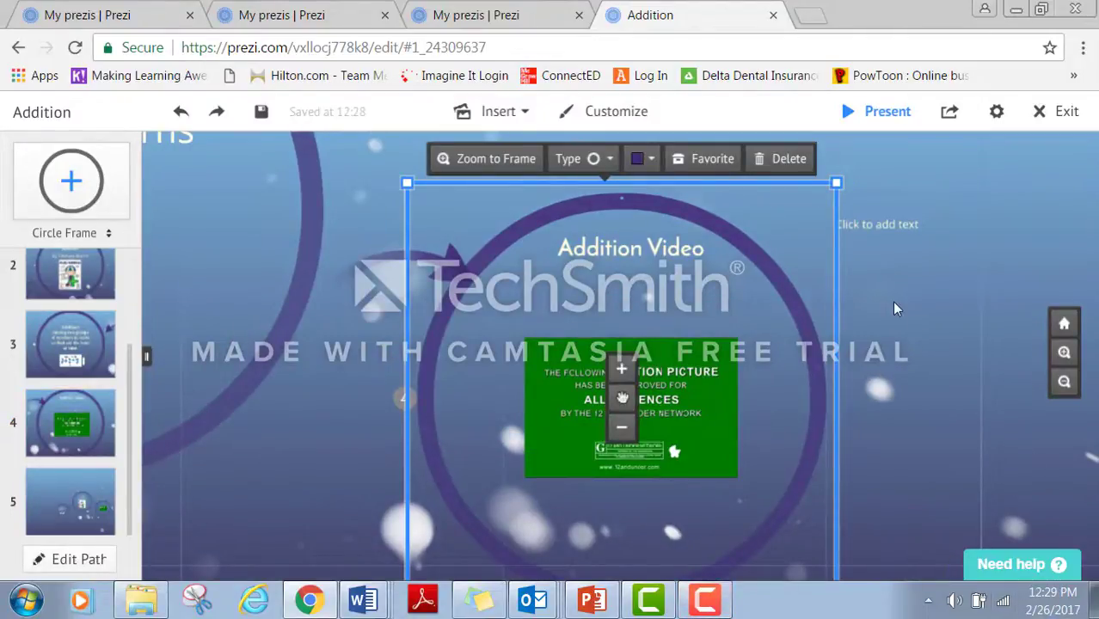
{"action": "mouse_move", "coordinate": [838, 187]}
{"action": "left_click_drag", "start_coordinate": [837, 187], "coordinate": [856, 170]}
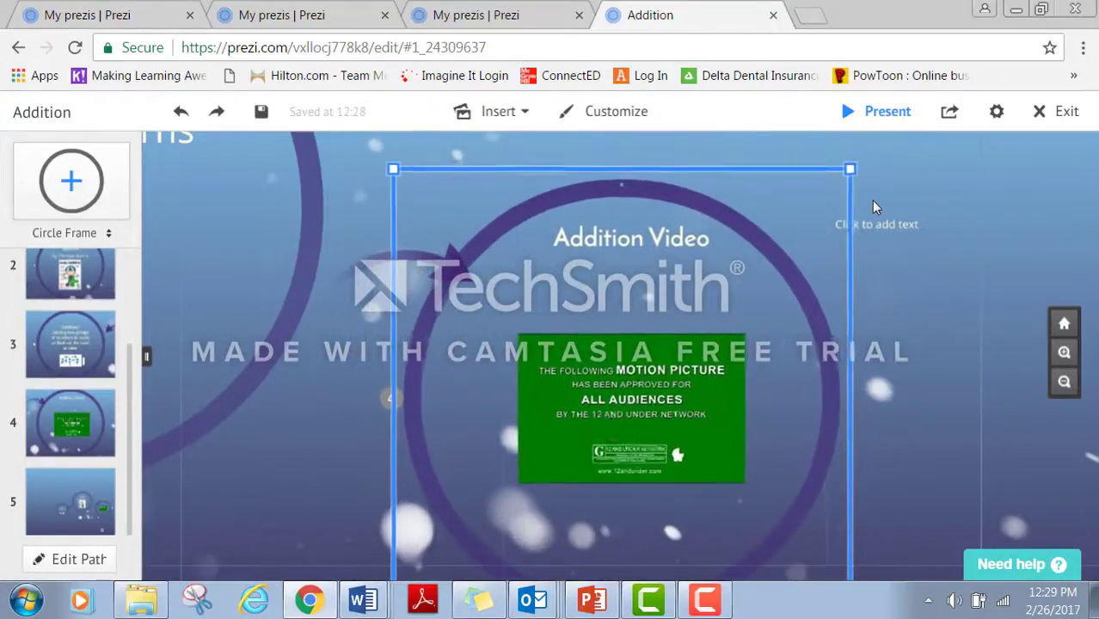
{"action": "left_click_drag", "start_coordinate": [767, 173], "coordinate": [803, 178]}
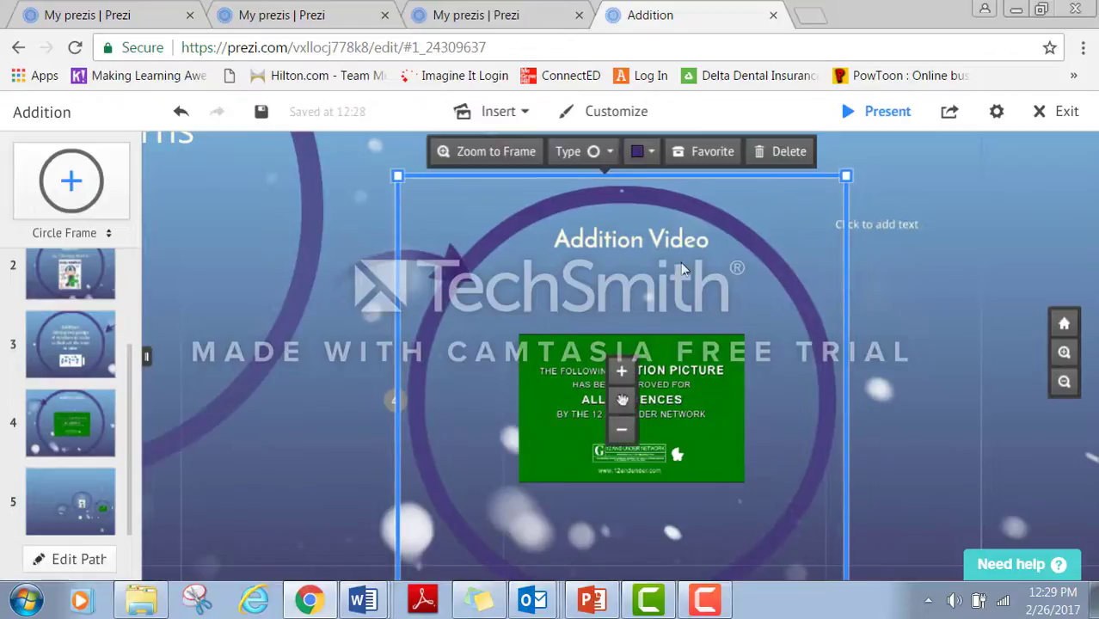
Shift the circle frame away from the central circle and centre the enlarged video and "Addition Video" heading inside it.
{"action": "left_click_drag", "start_coordinate": [675, 261], "coordinate": [801, 251]}
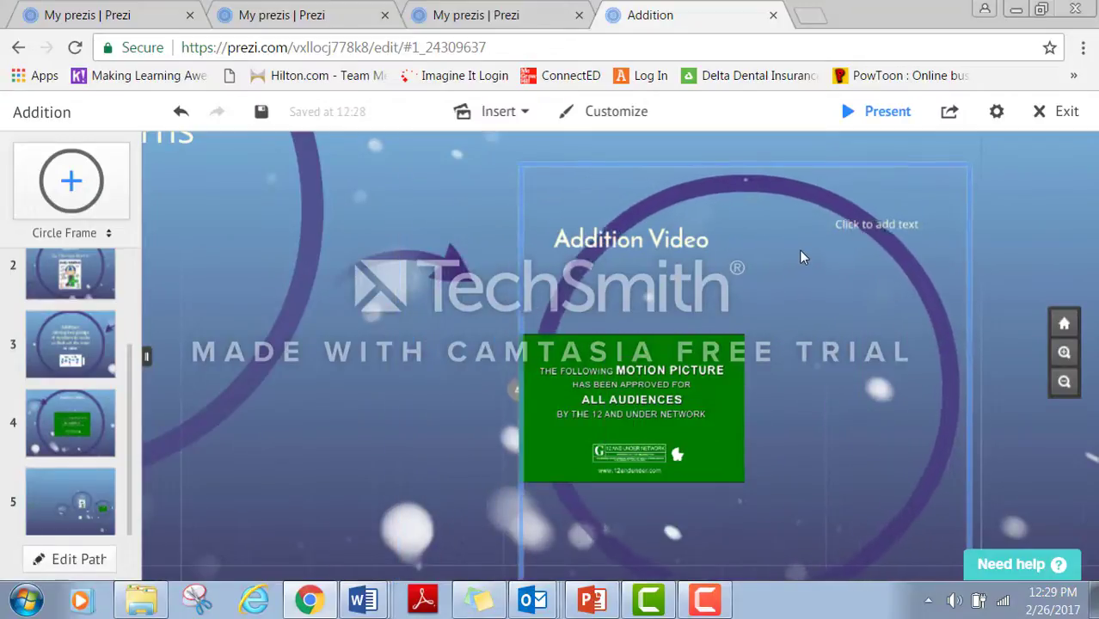
{"action": "left_click", "coordinate": [645, 357]}
{"action": "left_click_drag", "start_coordinate": [659, 343], "coordinate": [754, 311]}
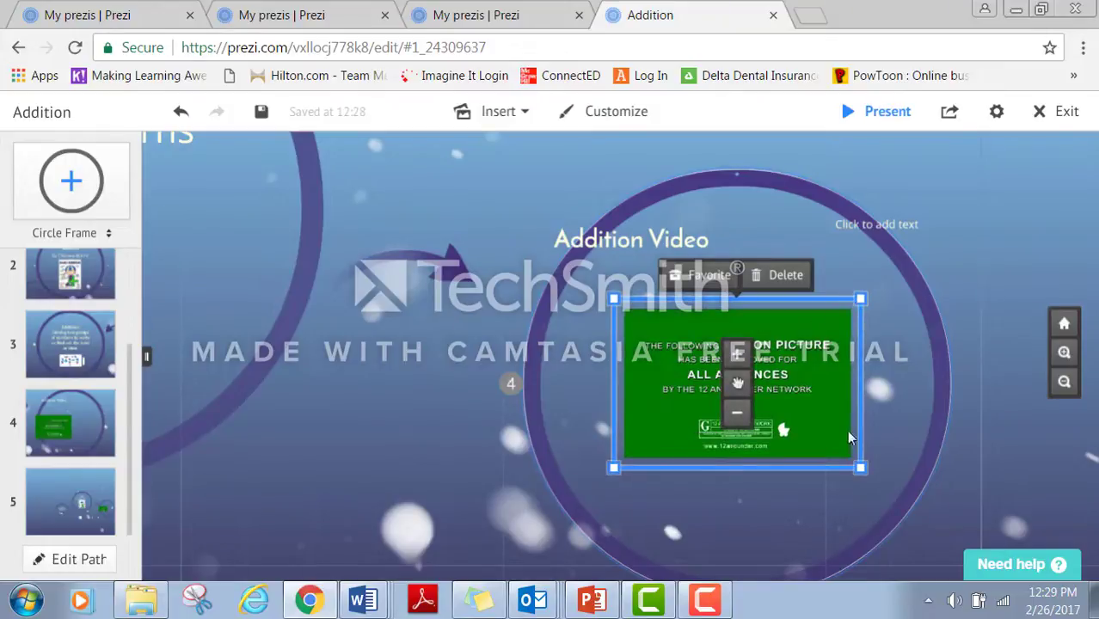
{"action": "left_click_drag", "start_coordinate": [860, 469], "coordinate": [890, 495]}
{"action": "left_click_drag", "start_coordinate": [615, 244], "coordinate": [712, 240]}
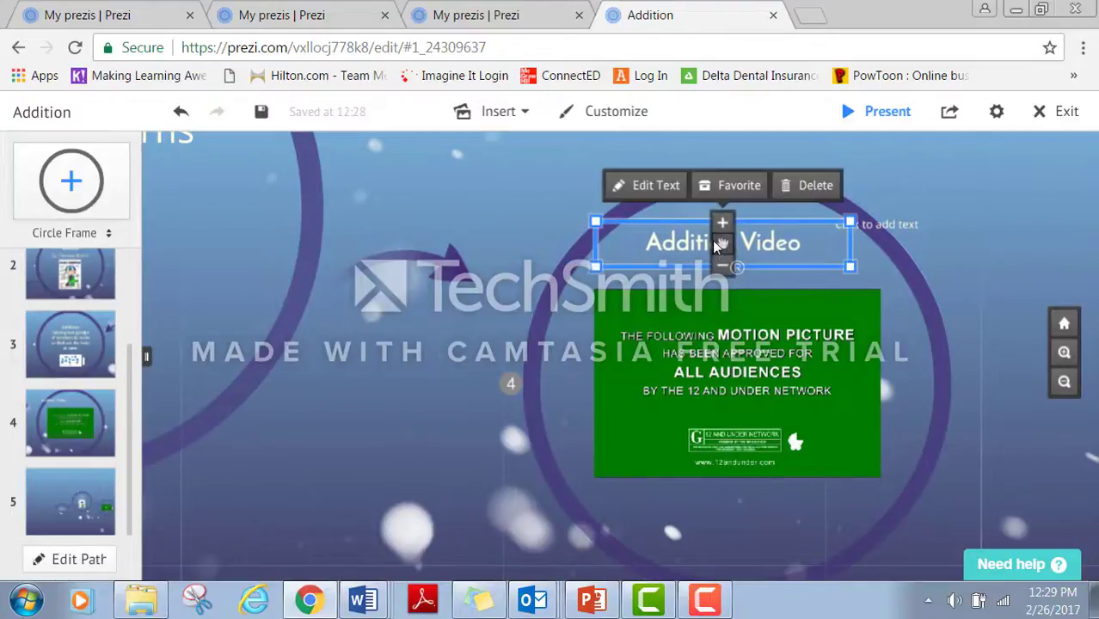
Extend the connecting arrow's tip to the edge of the moved "Addition Video" circle.
{"action": "left_click_drag", "start_coordinate": [471, 274], "coordinate": [540, 271]}
{"action": "left_click", "coordinate": [496, 287]}
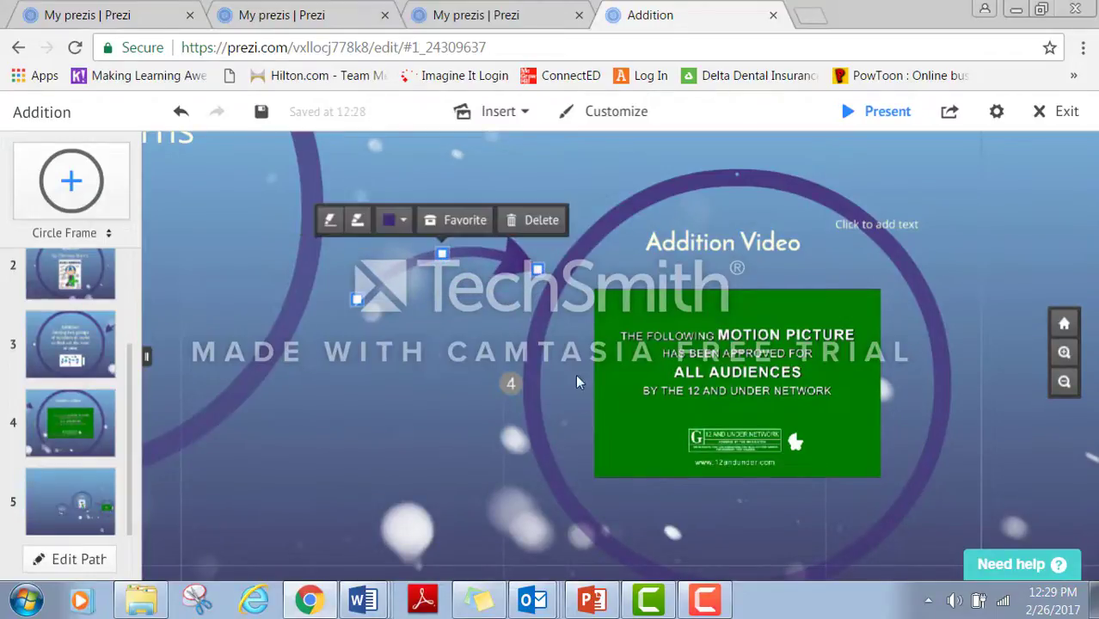
{"action": "left_click", "coordinate": [522, 473]}
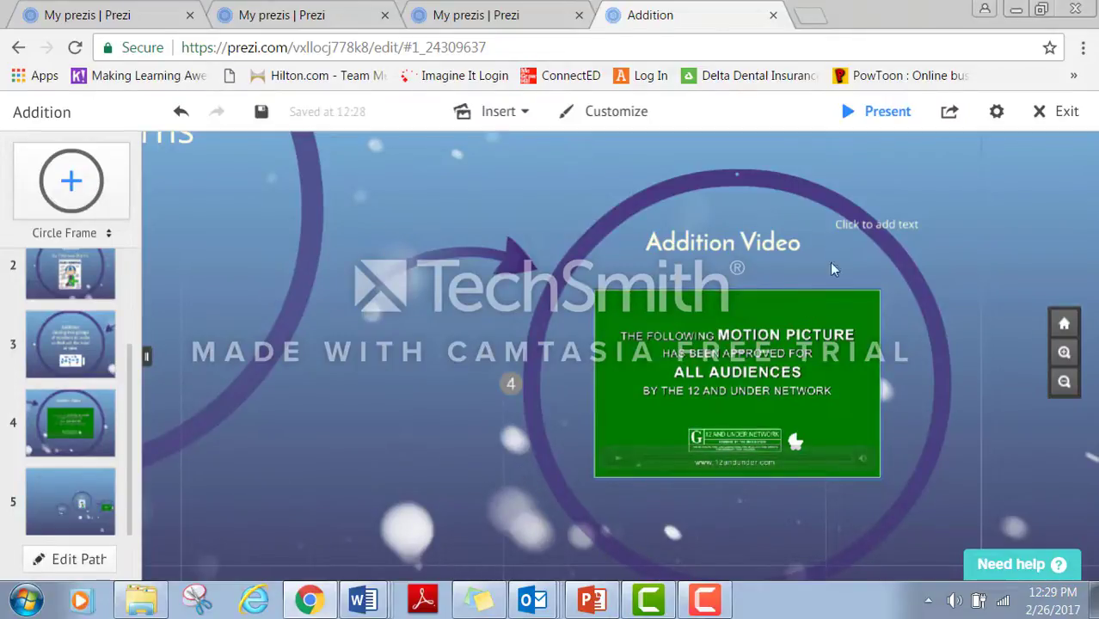
Present the prezi from path point 1 and advance through the frames to "Addition Video".
{"action": "left_click", "coordinate": [886, 114]}
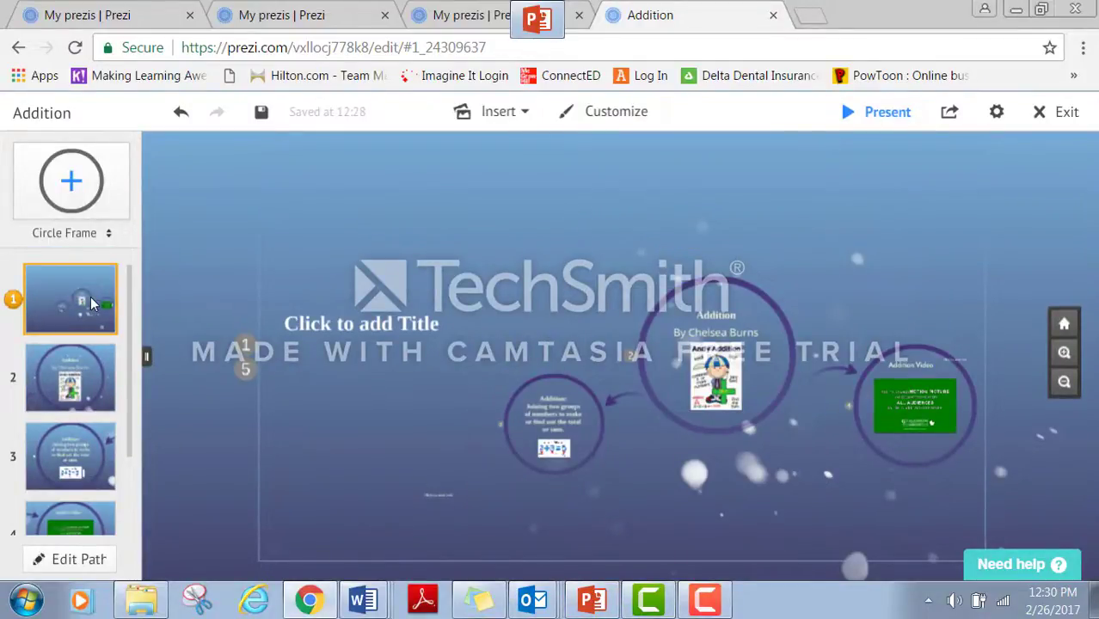
{"action": "left_click", "coordinate": [889, 124]}
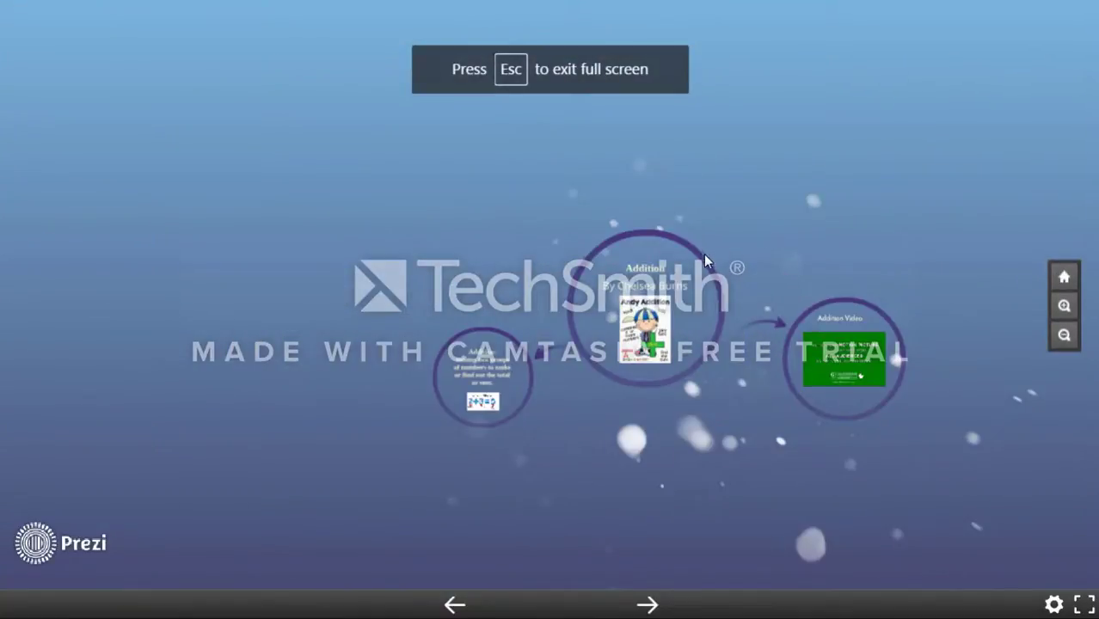
{"action": "left_click", "coordinate": [702, 254]}
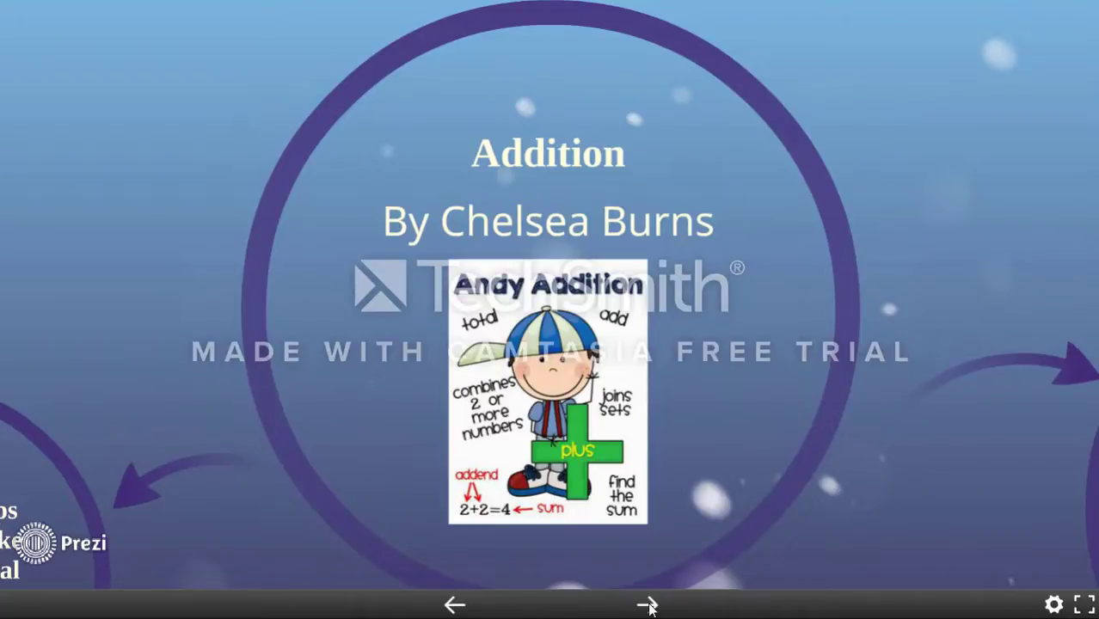
{"action": "left_click", "coordinate": [648, 607]}
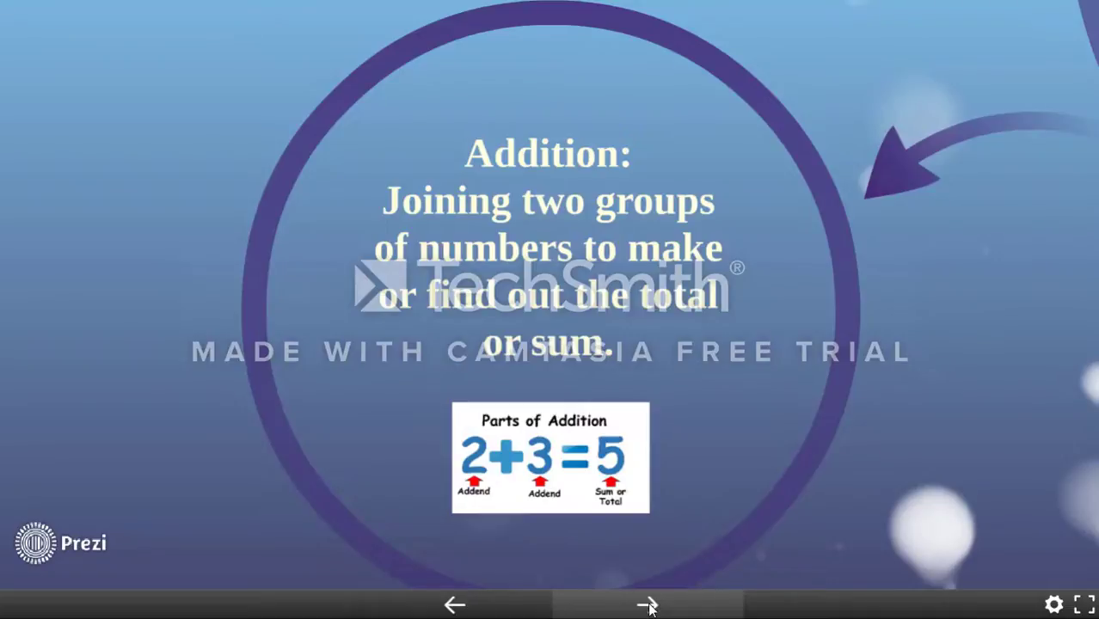
{"action": "left_click", "coordinate": [647, 606]}
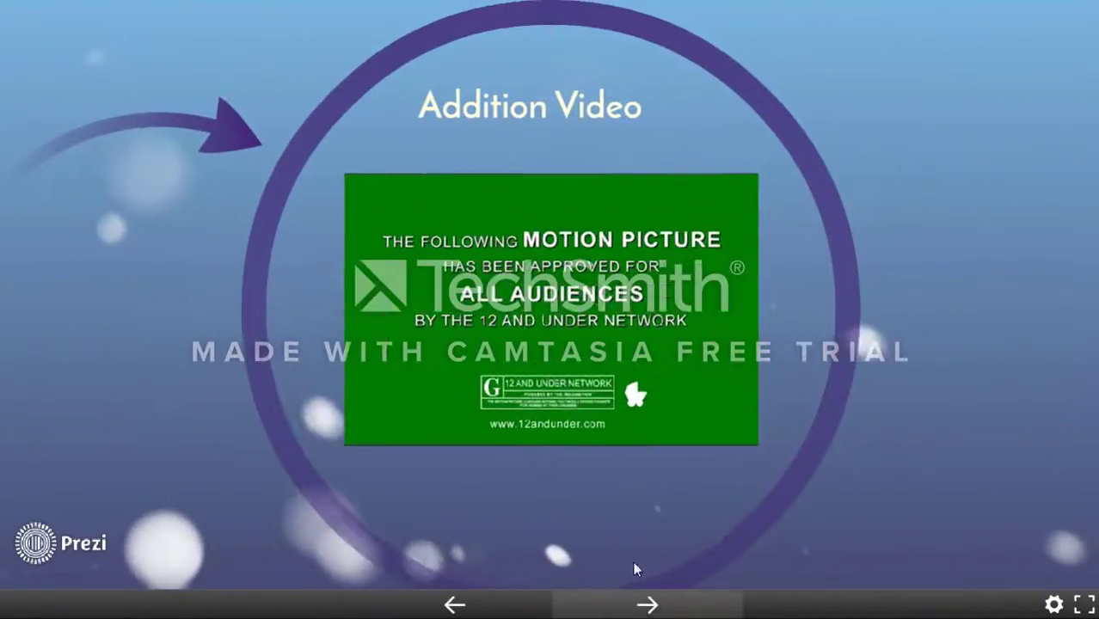
Zoom in on the video in the presentation and play it.
{"action": "left_click", "coordinate": [547, 297]}
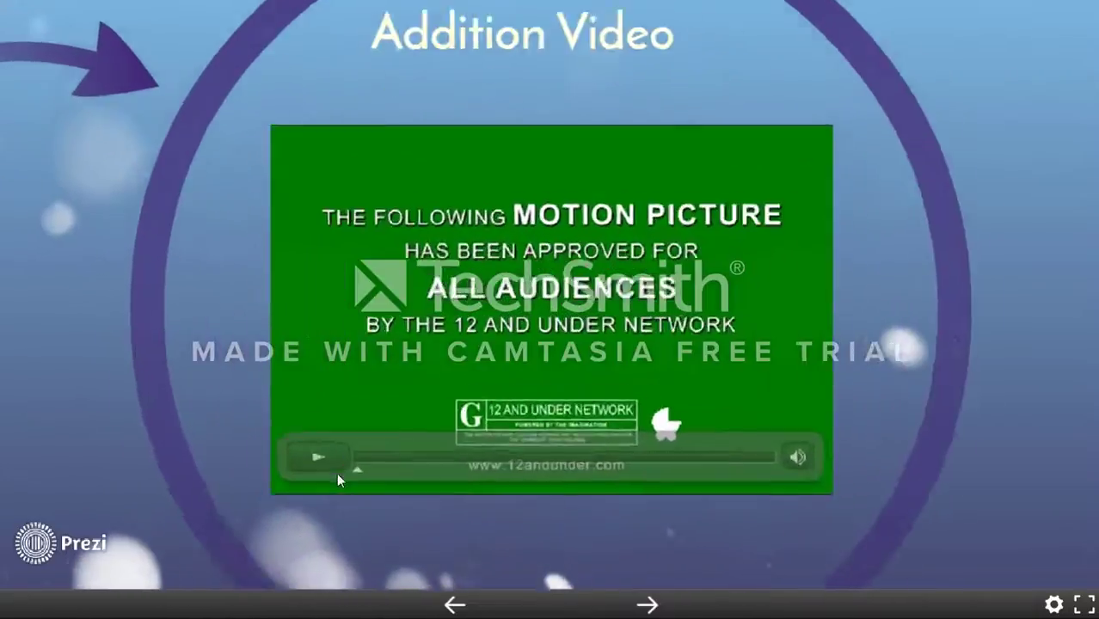
{"action": "left_click", "coordinate": [187, 555]}
{"action": "left_click", "coordinate": [186, 555]}
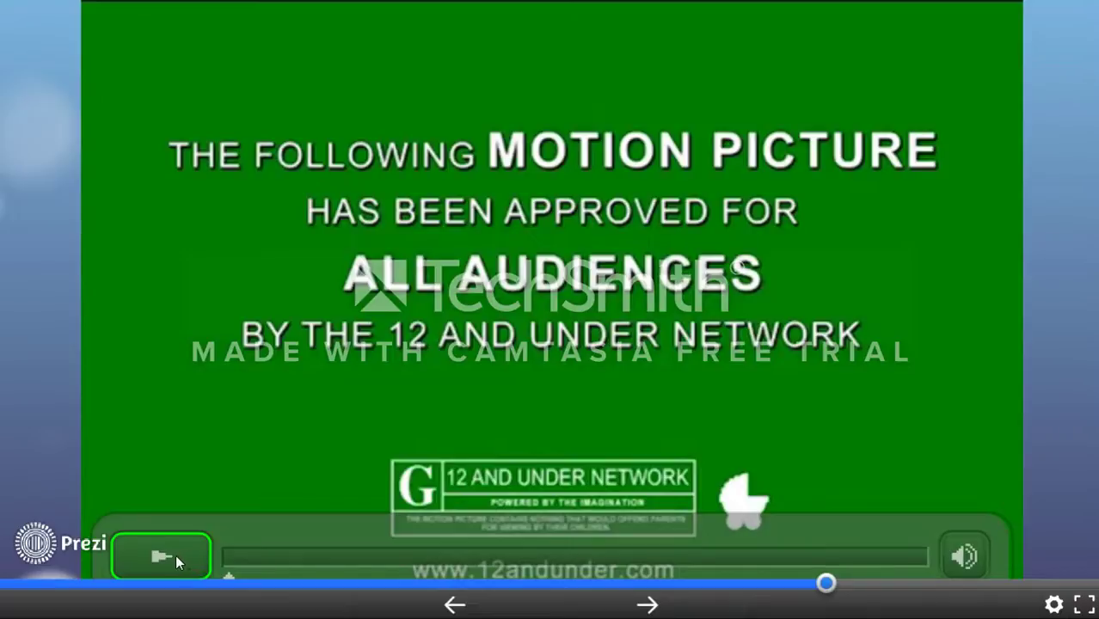
{"action": "left_click", "coordinate": [173, 561]}
{"action": "left_click", "coordinate": [173, 561]}
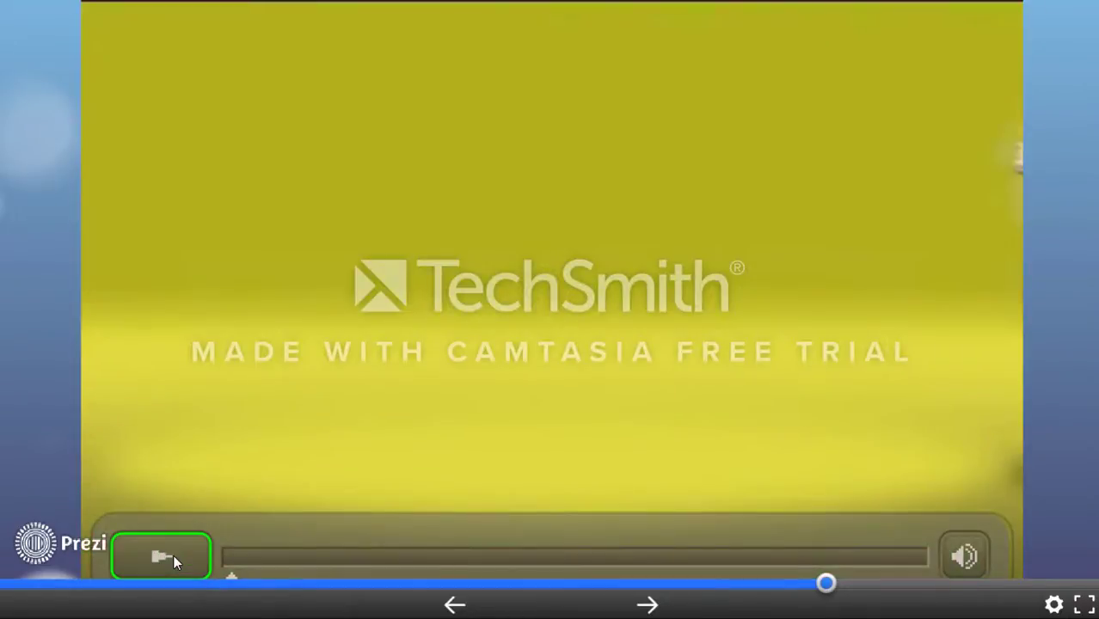
{"action": "left_click", "coordinate": [173, 558]}
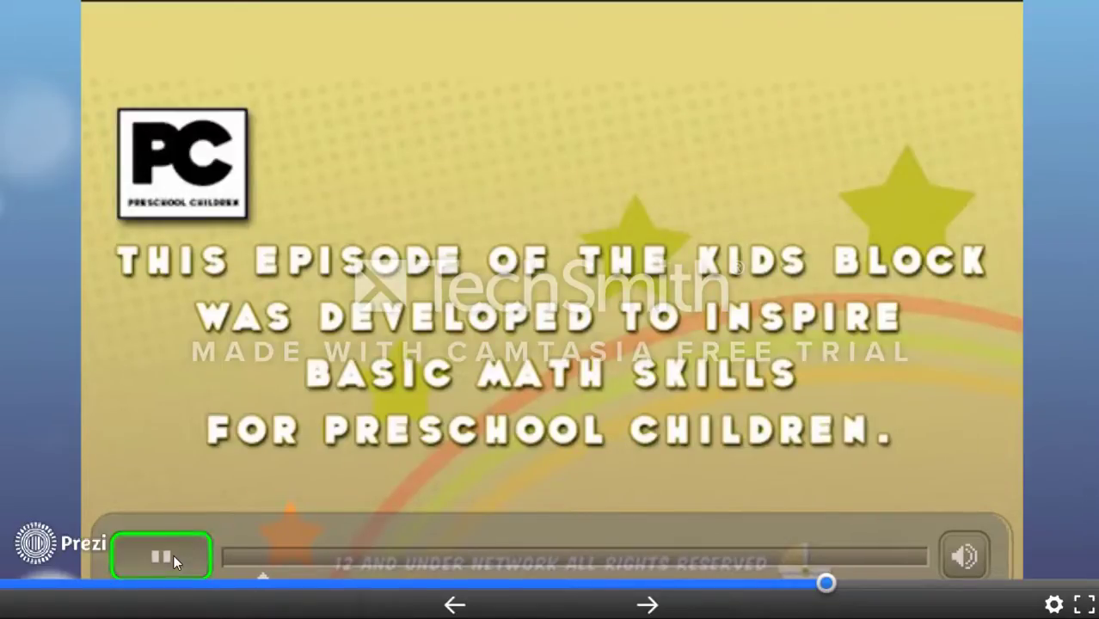
Pause the video and finish the presentation at the closing overview, returning to the editor.
{"action": "left_click", "coordinate": [173, 555]}
{"action": "left_click", "coordinate": [632, 606]}
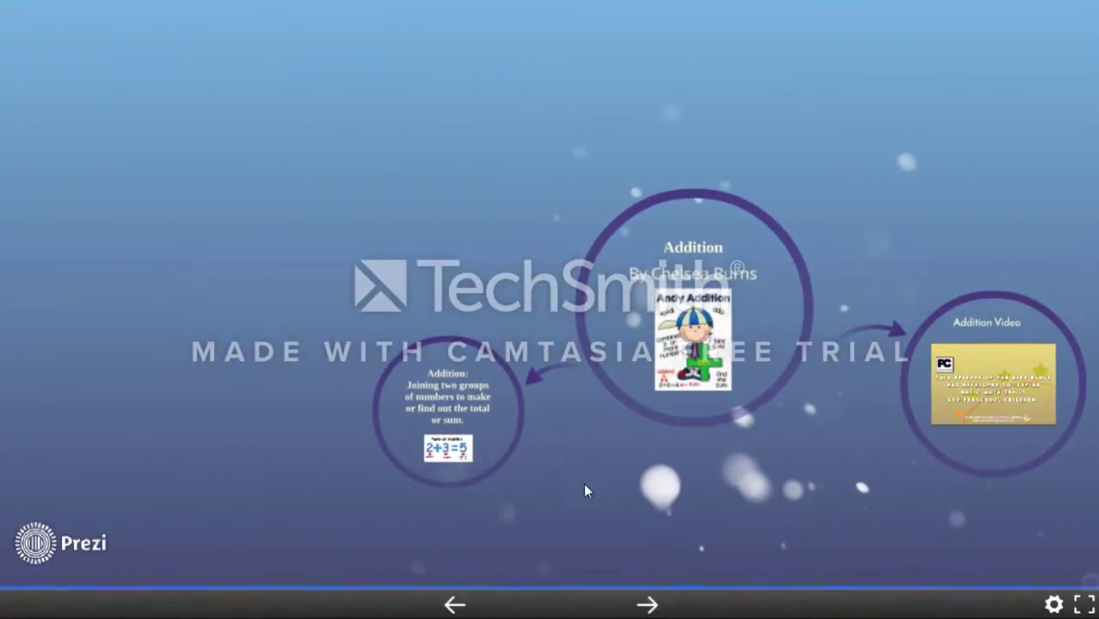
{"action": "key", "text": "Escape"}
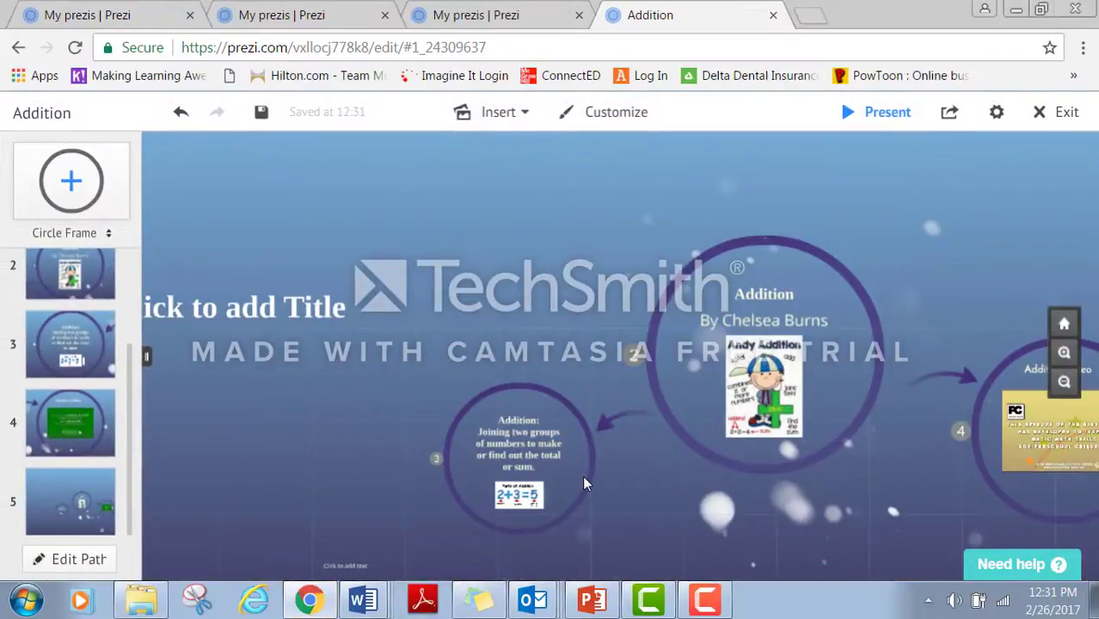